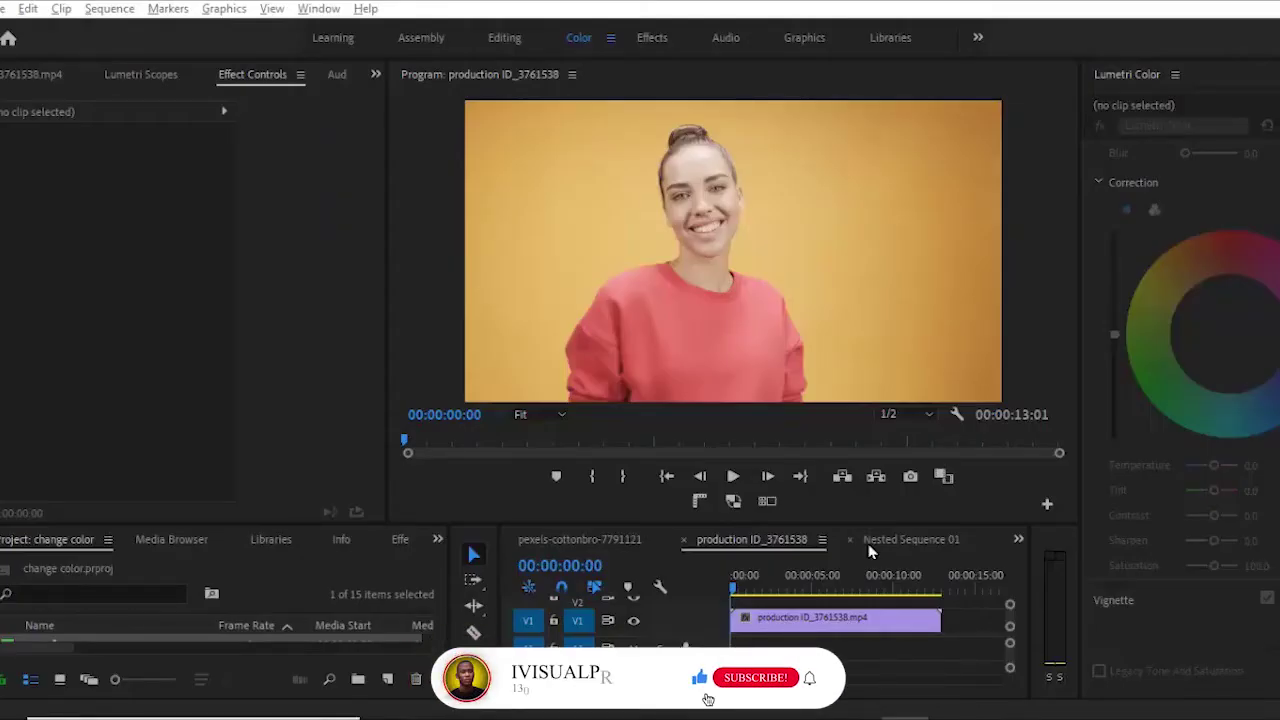
- Preview the production ID_3761538 clip, and return the playhead to the start of the sequence
click(731, 482)
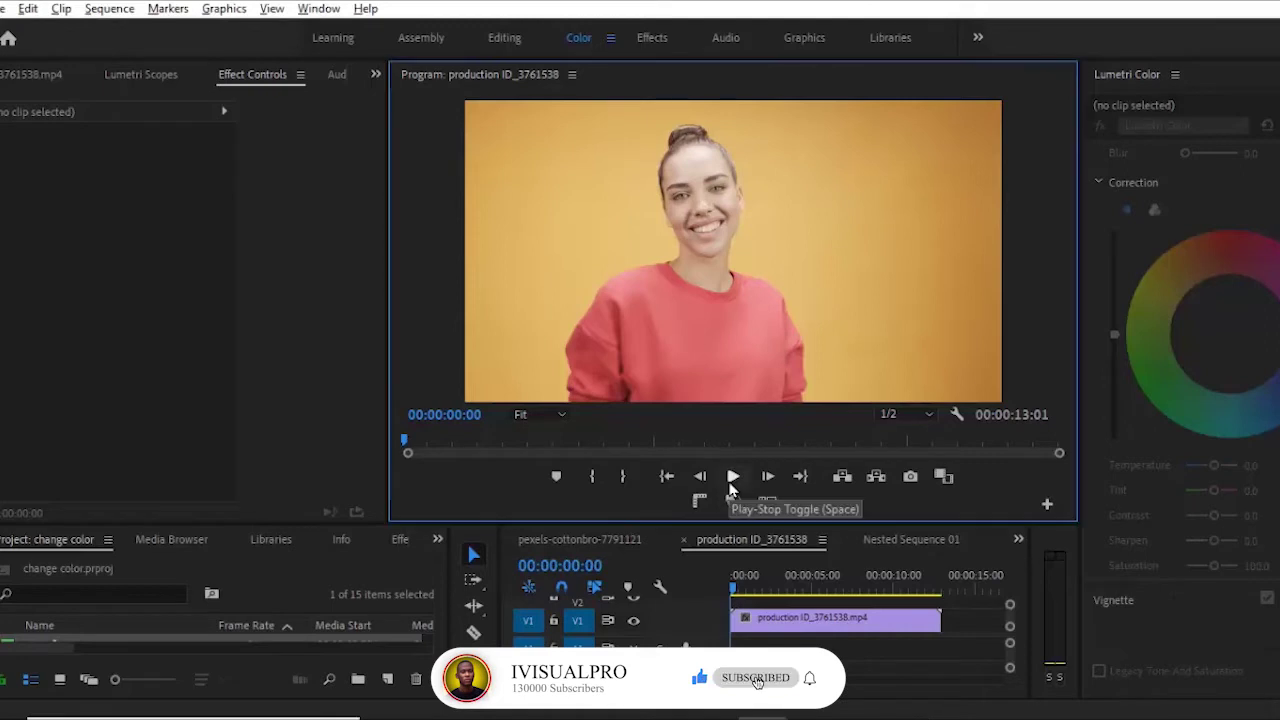
click(731, 484)
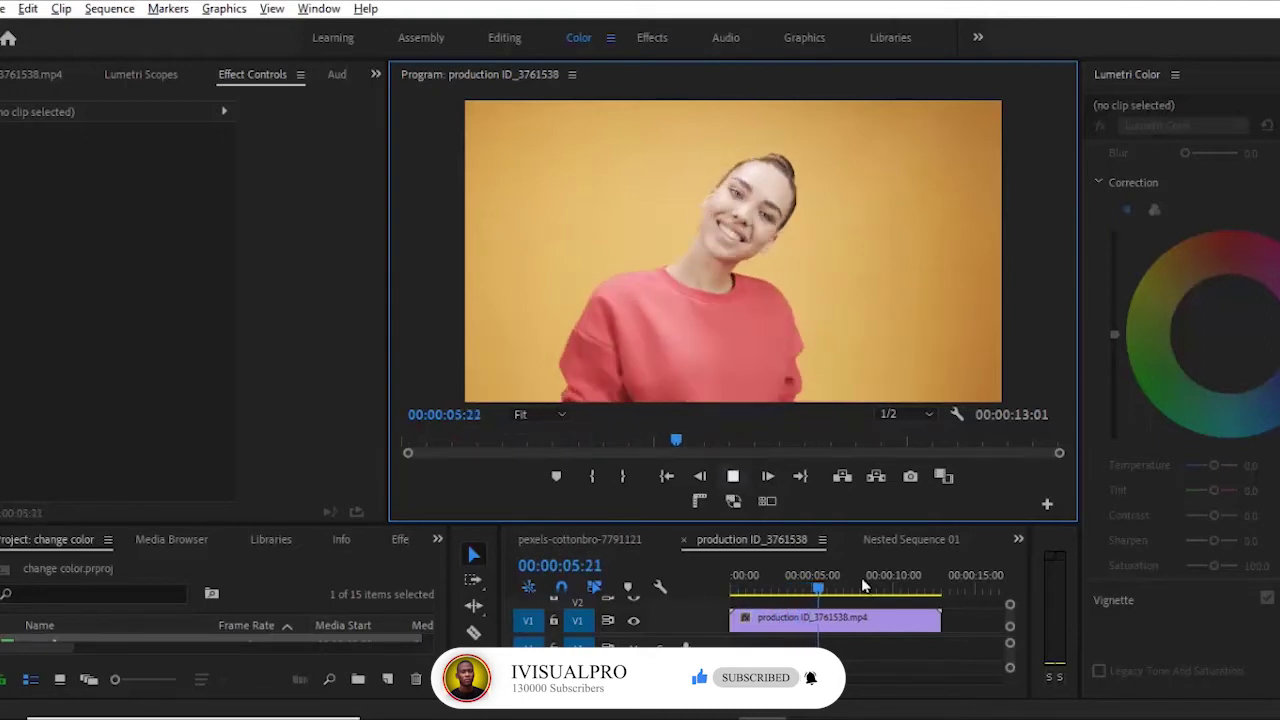
key(space)
drag(819, 588, 708, 588)
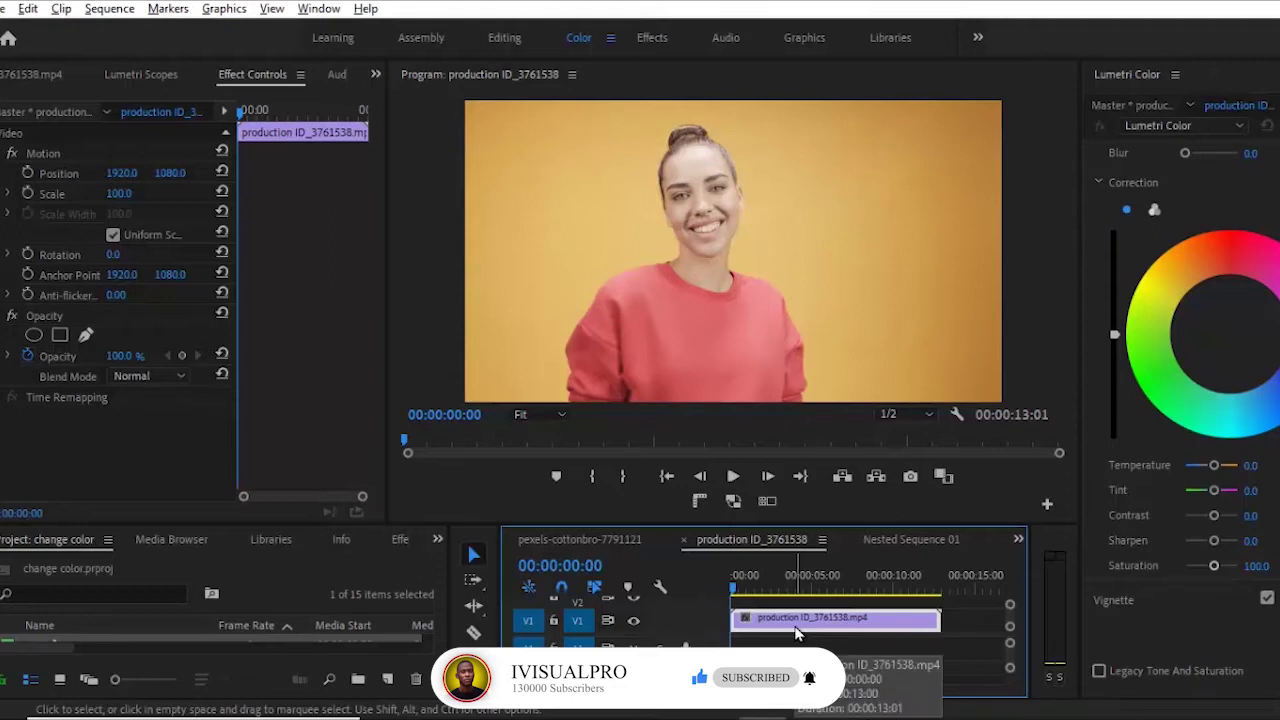
- In the Color workspace, sample the front of the red sweater as the clip's HSL Secondary key color
click(578, 40)
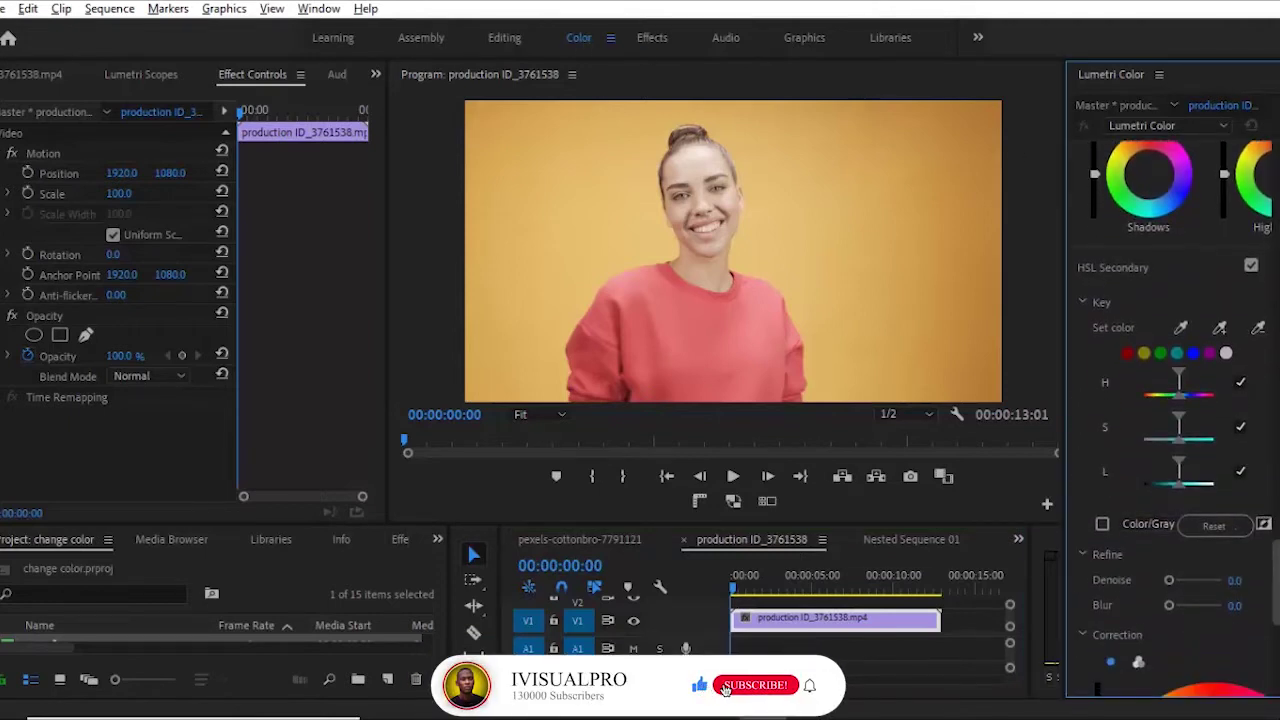
scroll(1172, 420, down, 4)
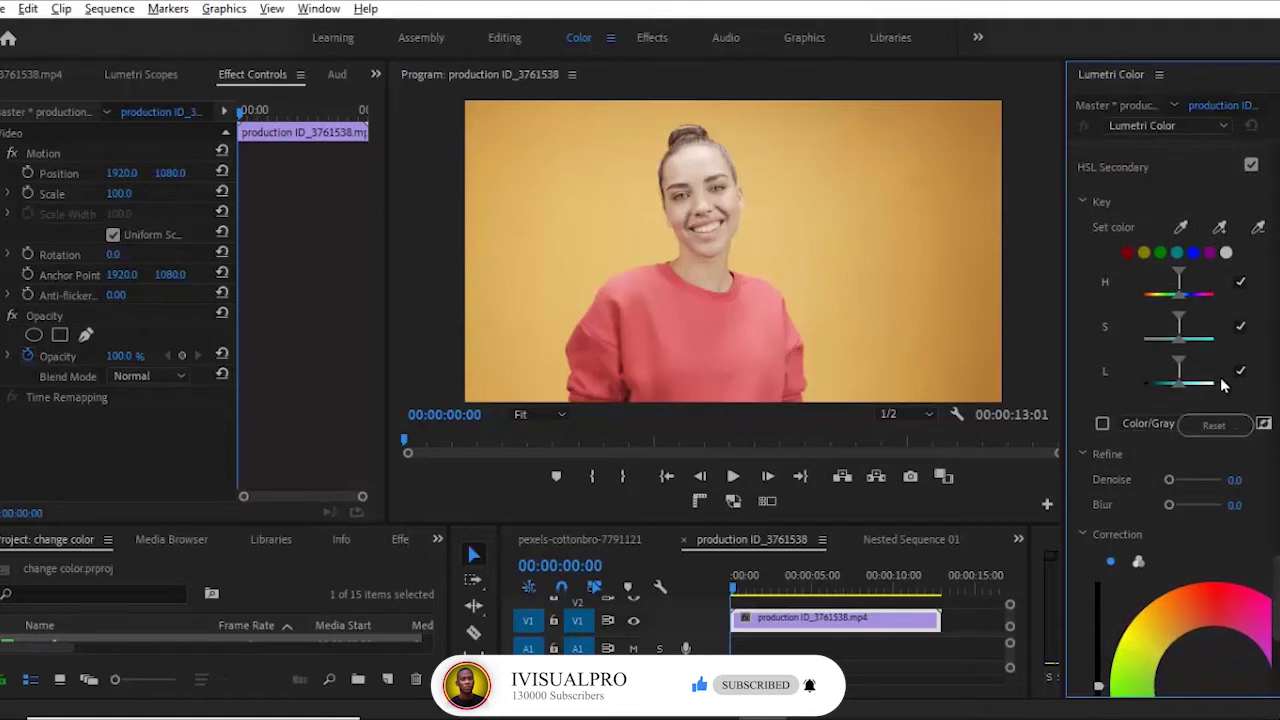
click(1080, 203)
click(1080, 203)
click(1193, 252)
click(1219, 229)
click(733, 333)
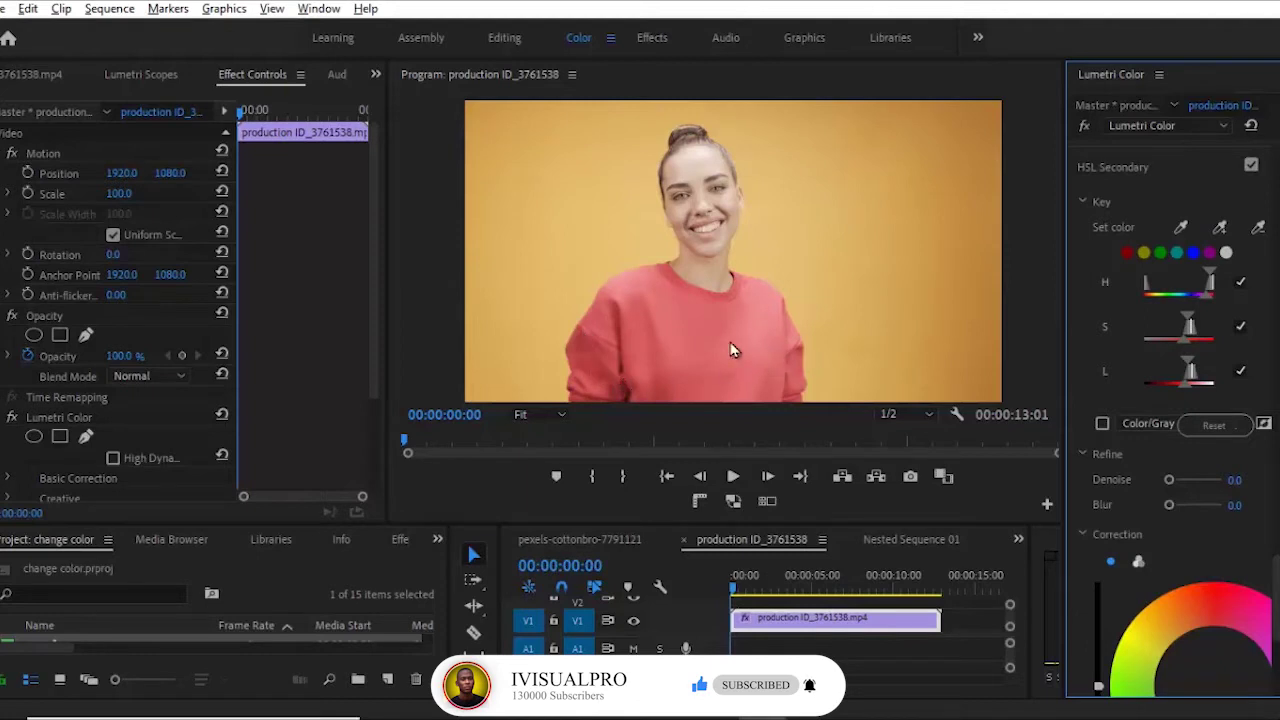
- Turn on the Color/Gray mask preview and add the unselected shades of the sweater's sleeve to the HSL key
click(1102, 425)
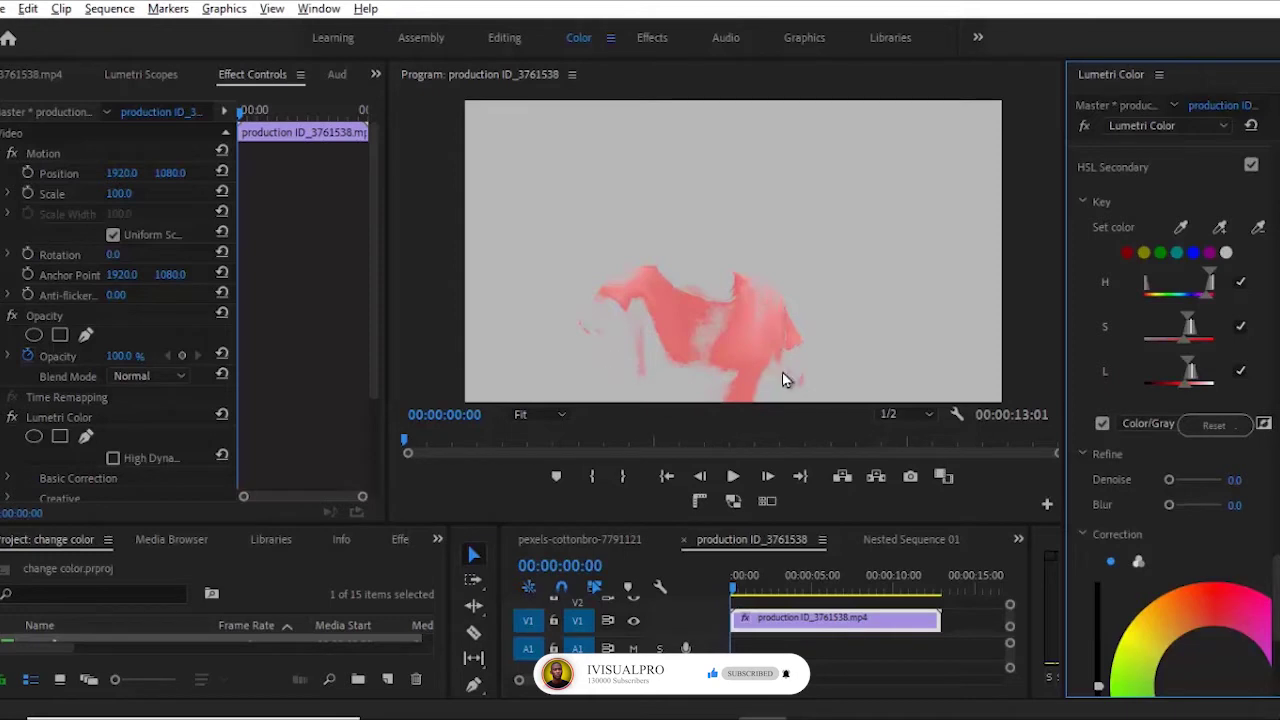
click(1226, 222)
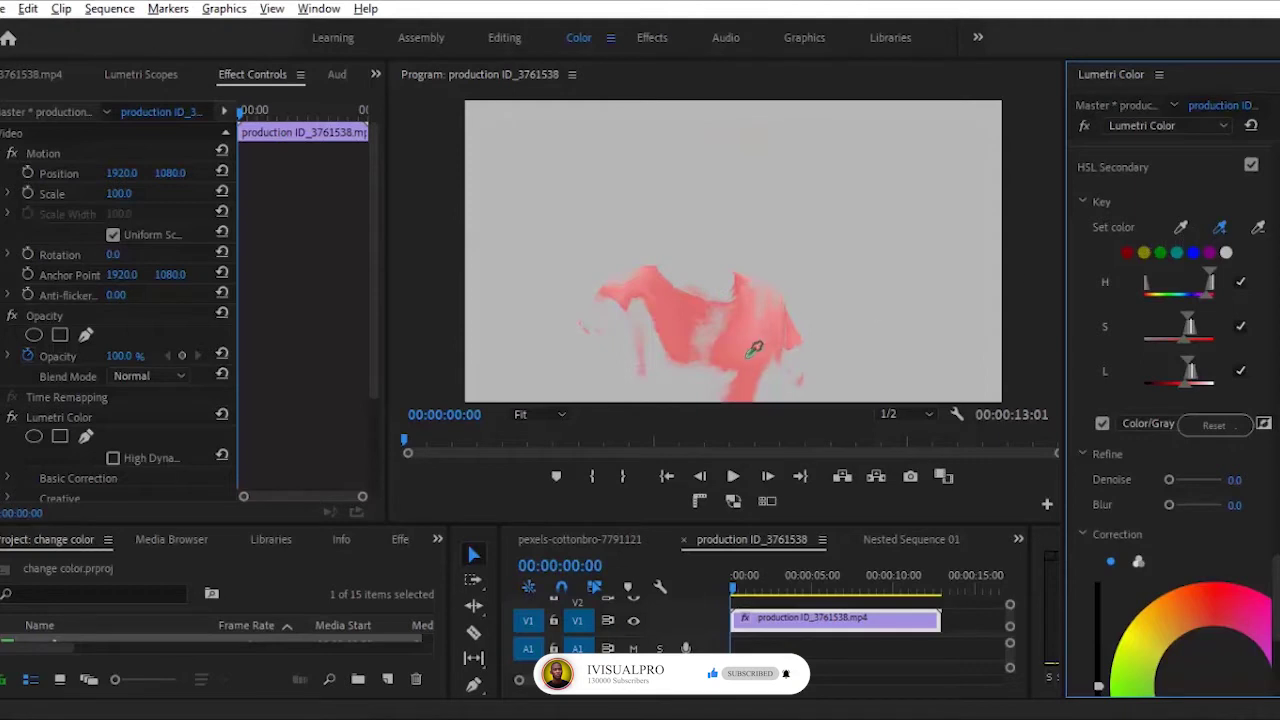
click(607, 343)
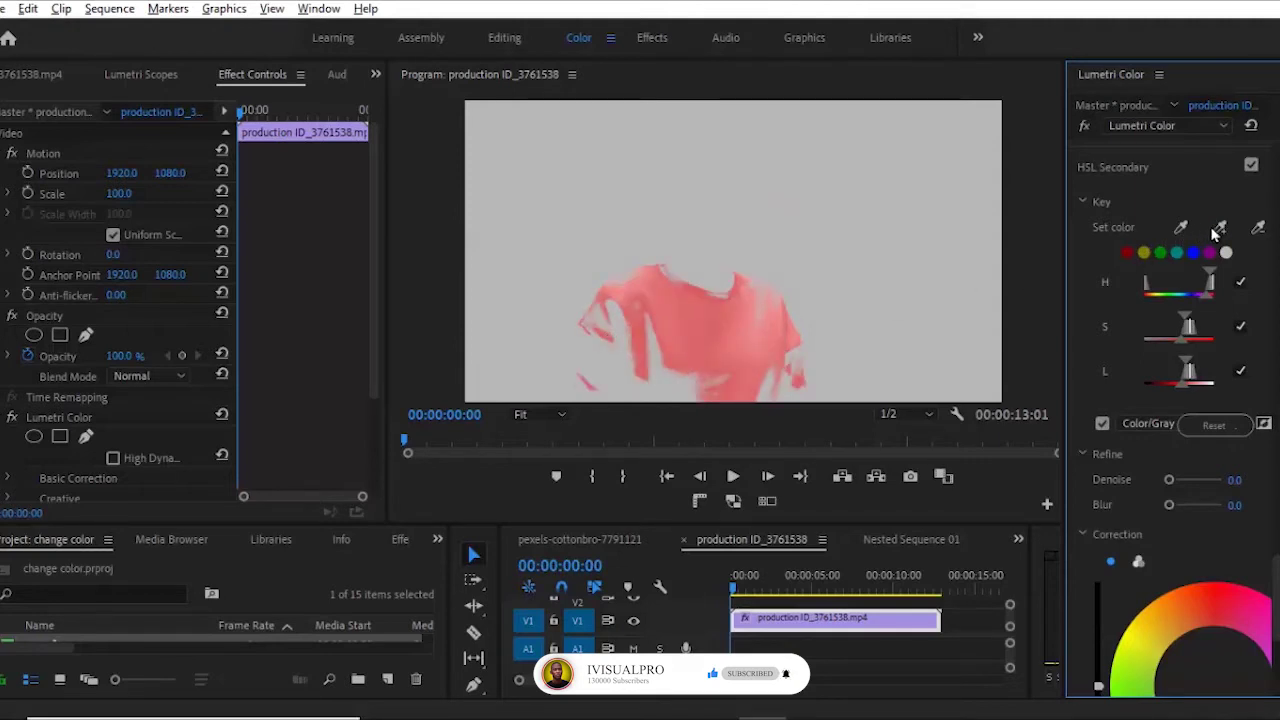
click(613, 382)
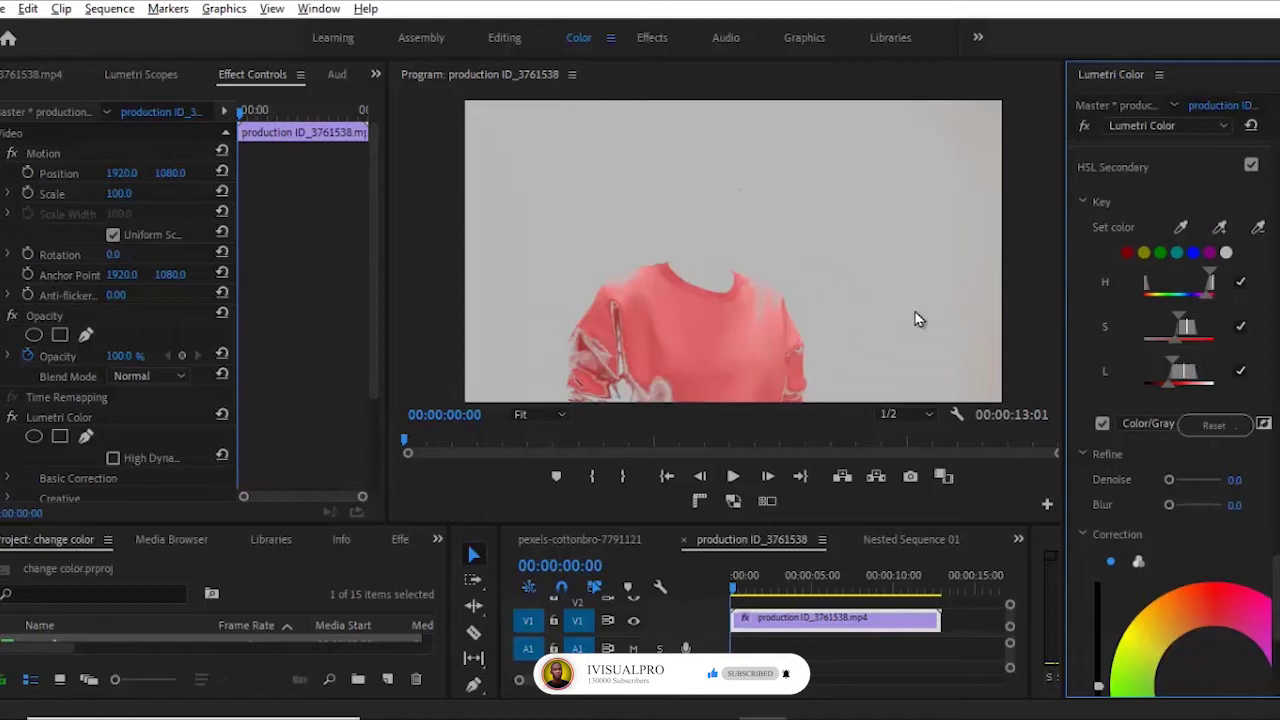
click(1220, 227)
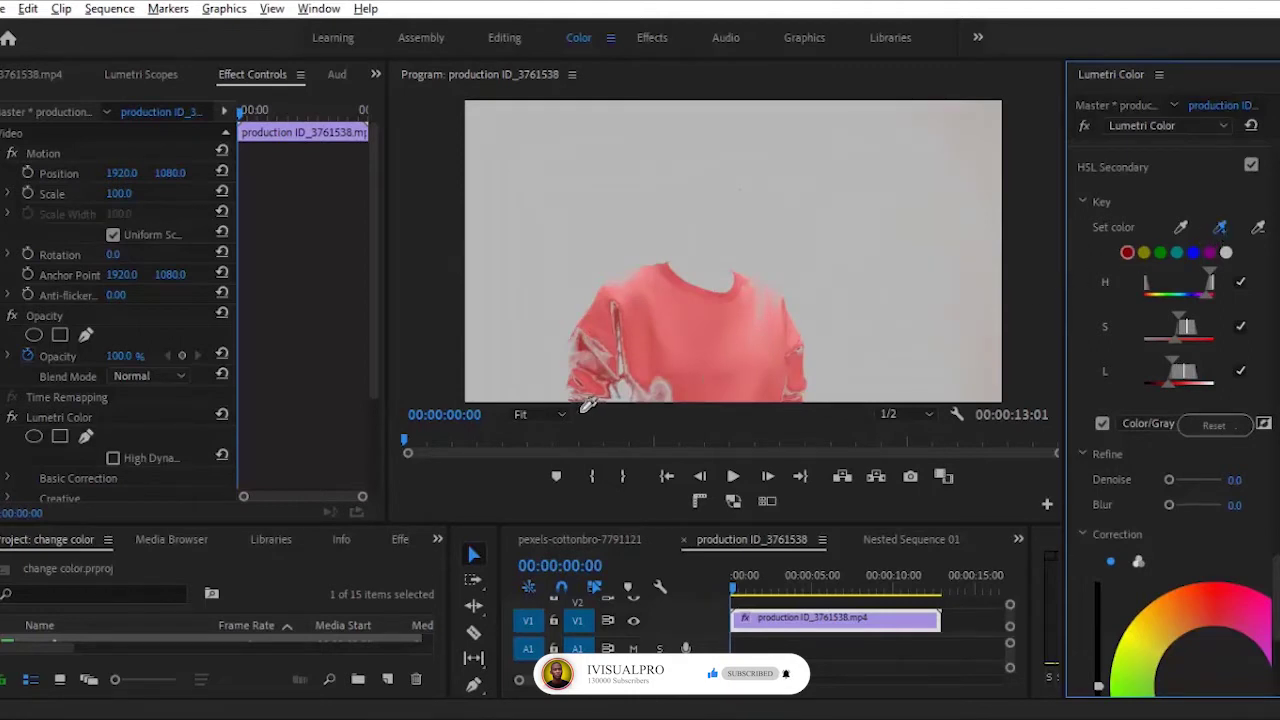
click(618, 392)
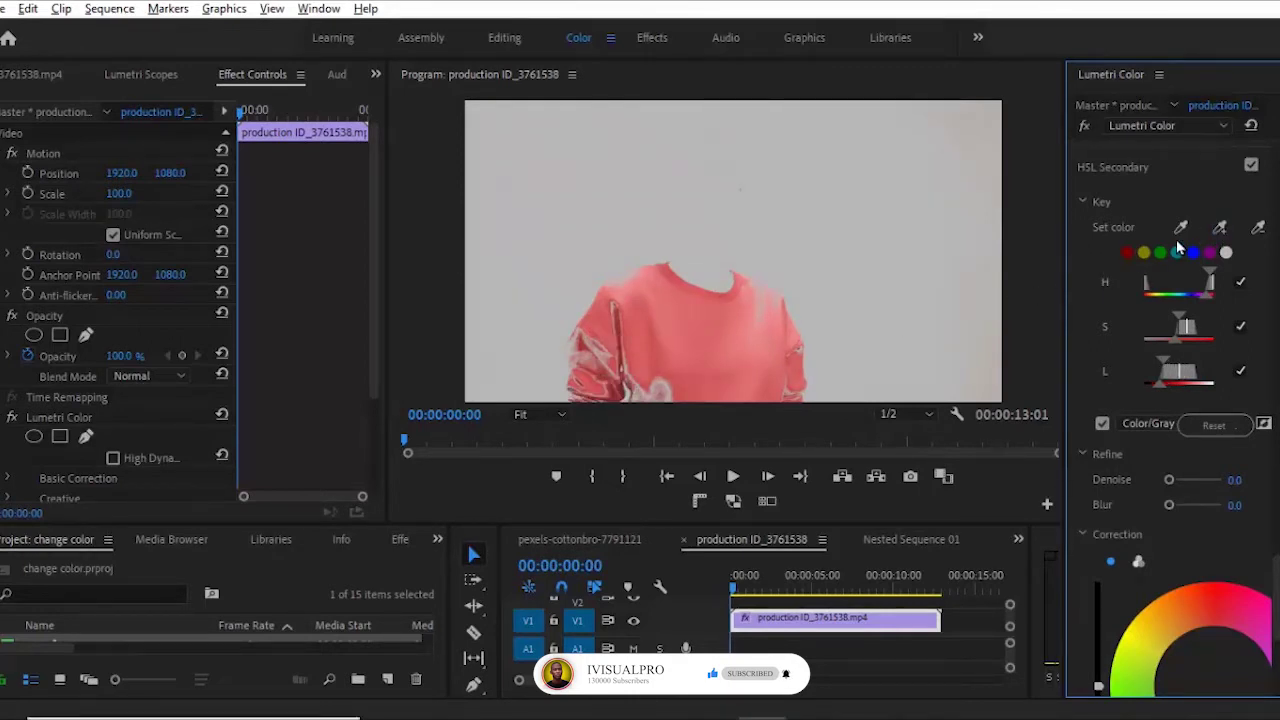
click(1220, 227)
click(634, 401)
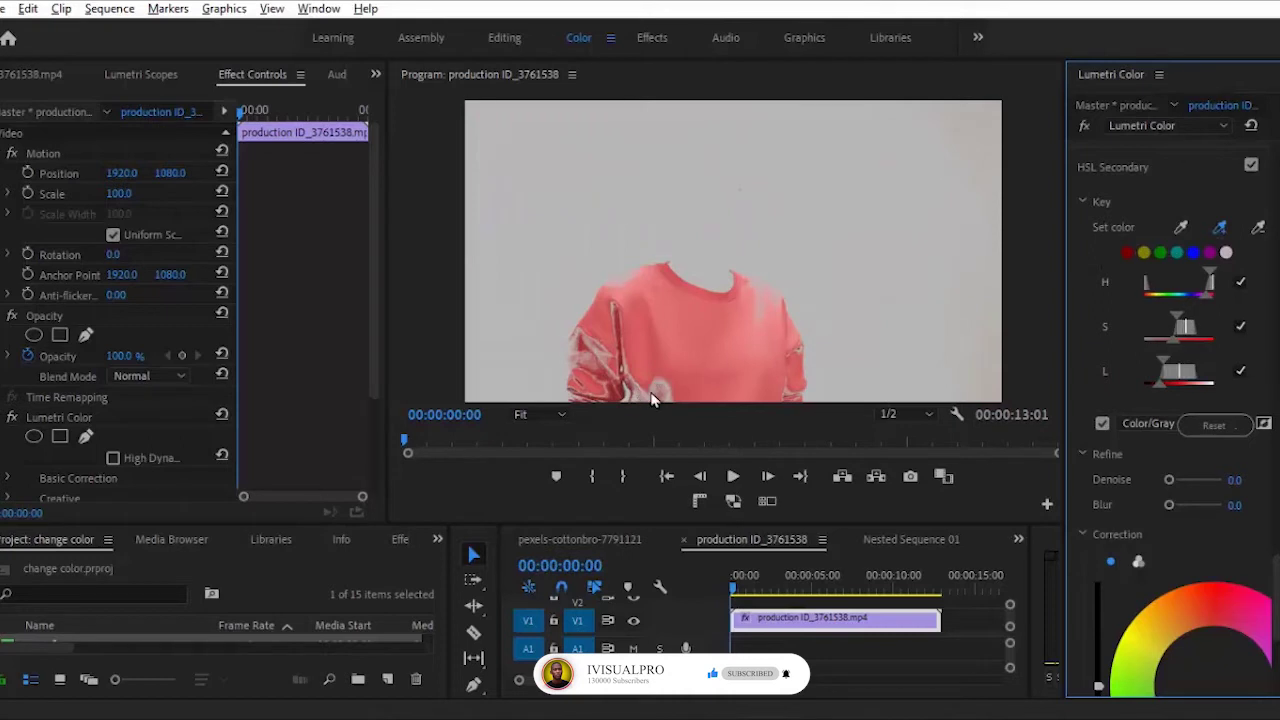
- Add the remaining sleeve, shoulder and lower-front shades of the sweater to the HSL key, and turn off the Color/Gray preview
click(1220, 227)
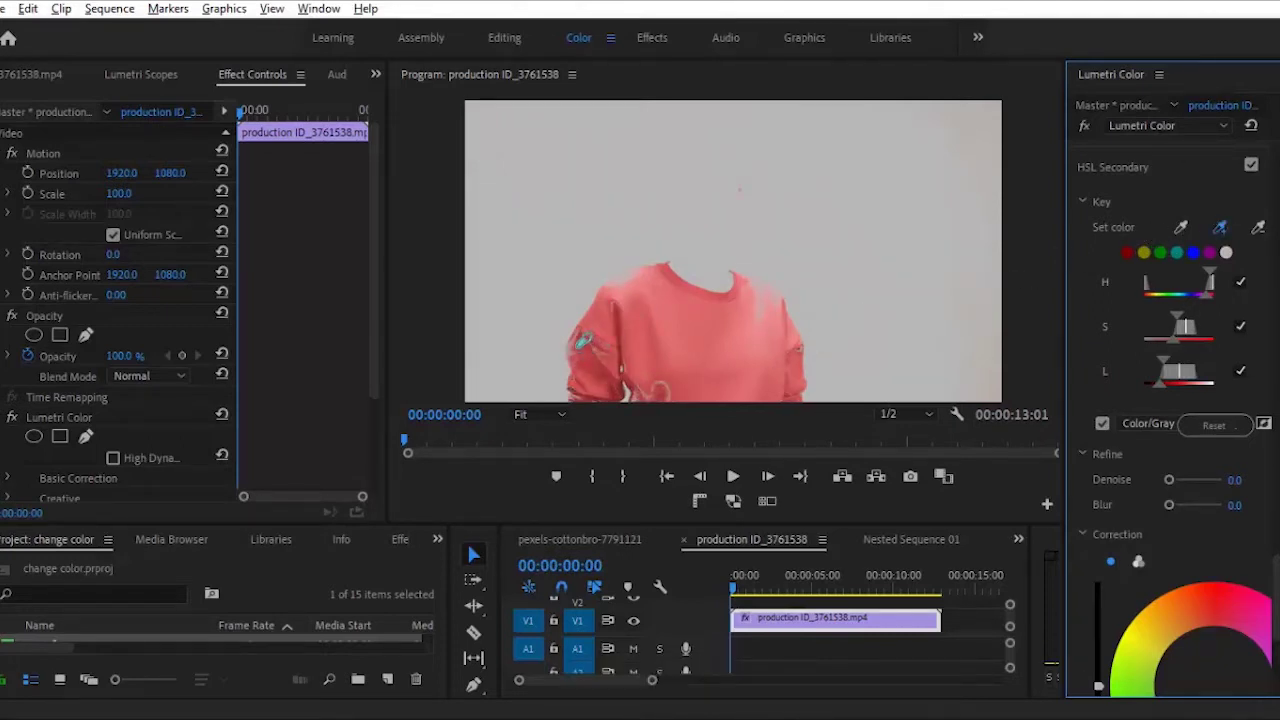
click(575, 348)
click(1217, 226)
click(763, 289)
click(763, 296)
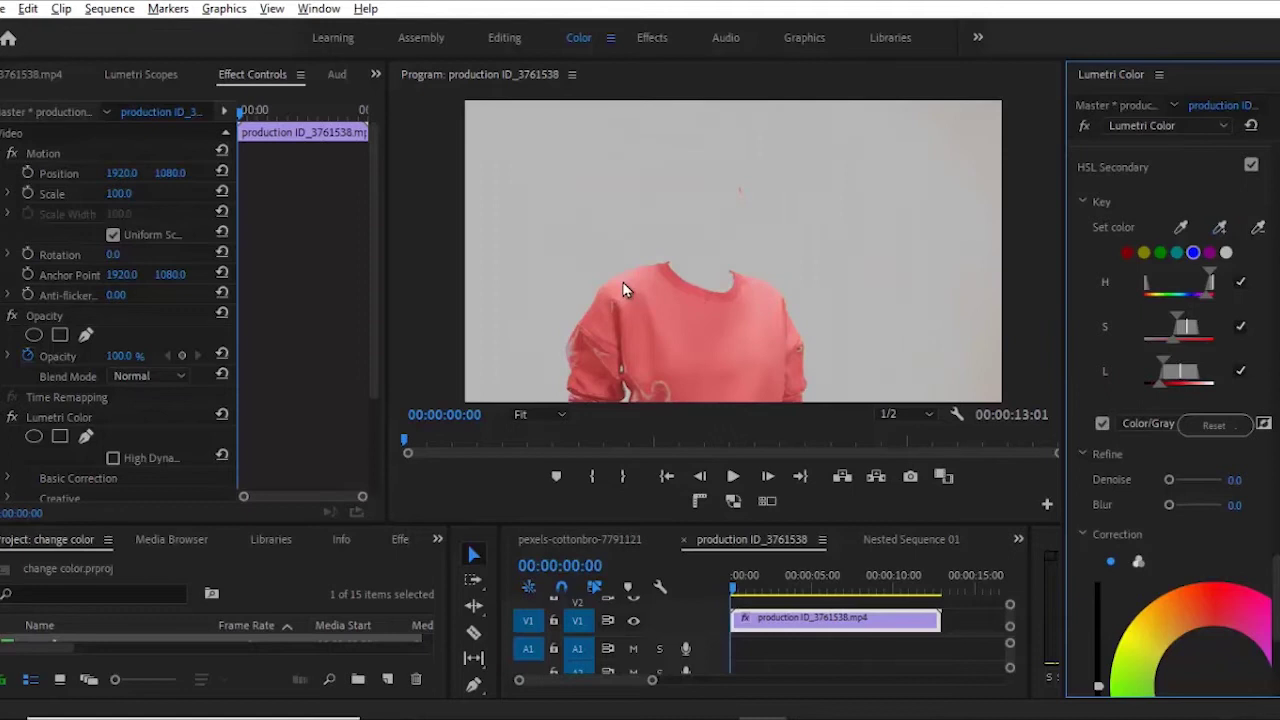
click(1220, 227)
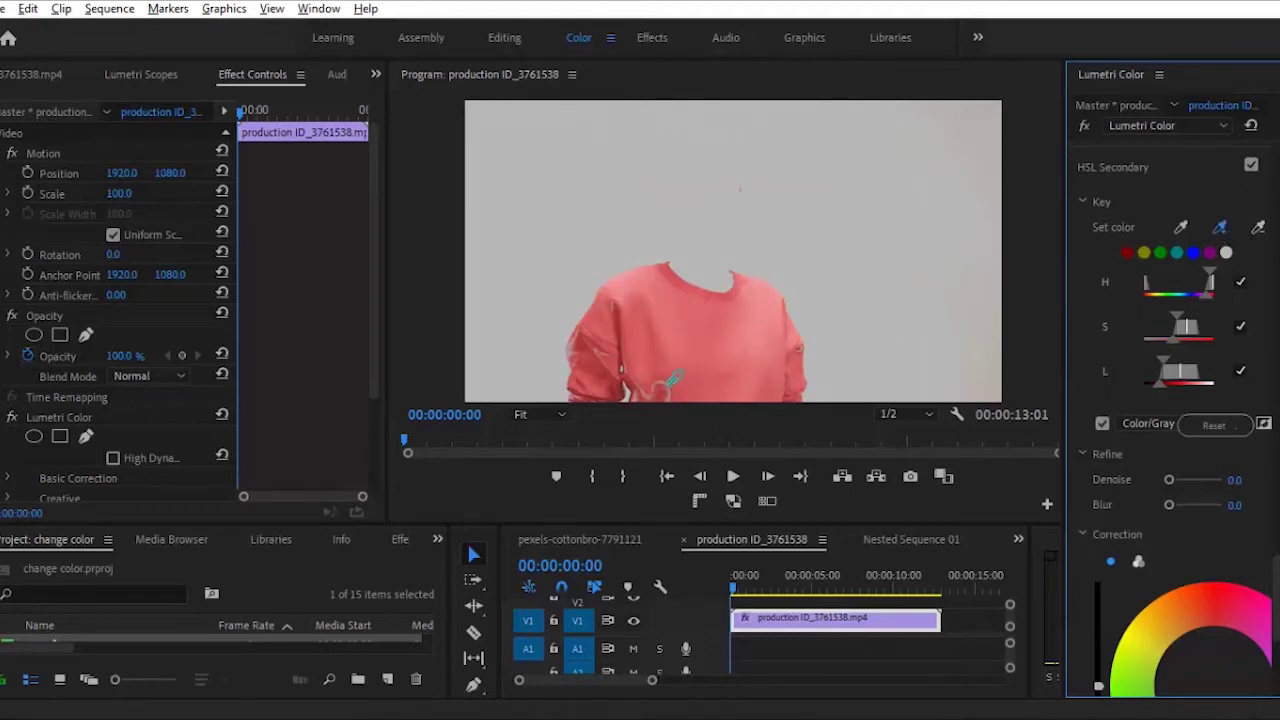
click(665, 392)
click(1216, 227)
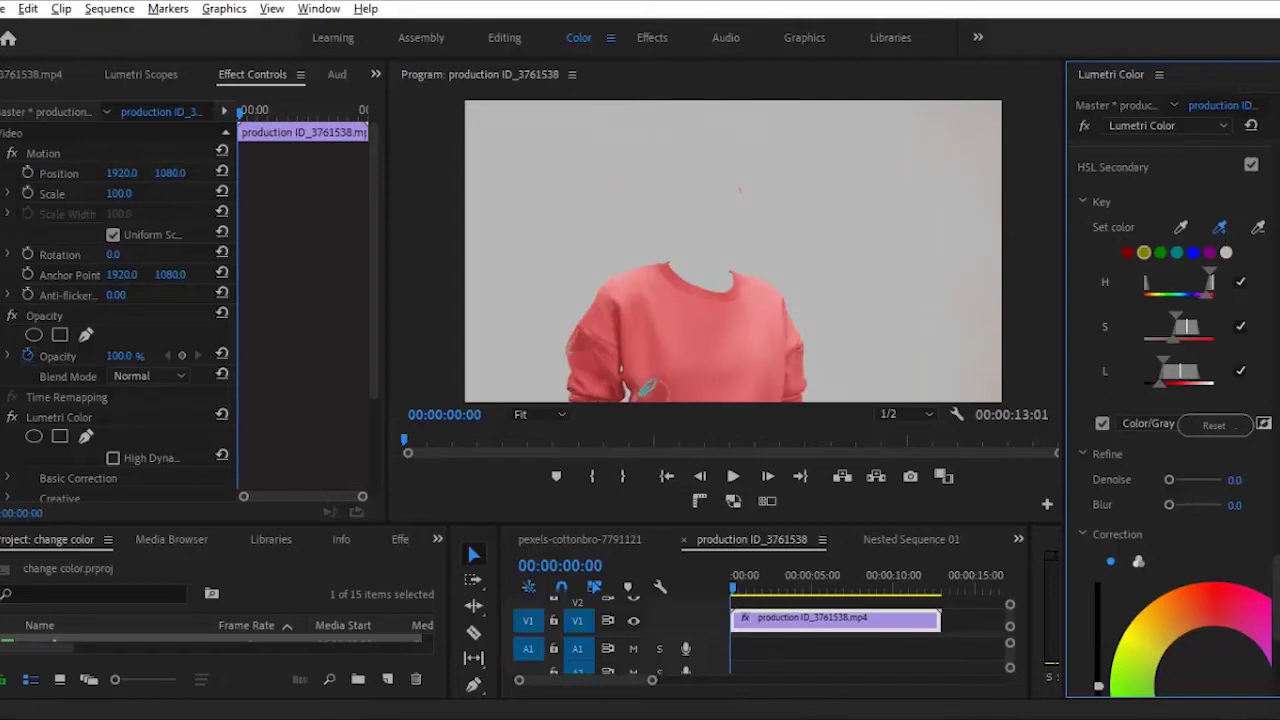
click(638, 396)
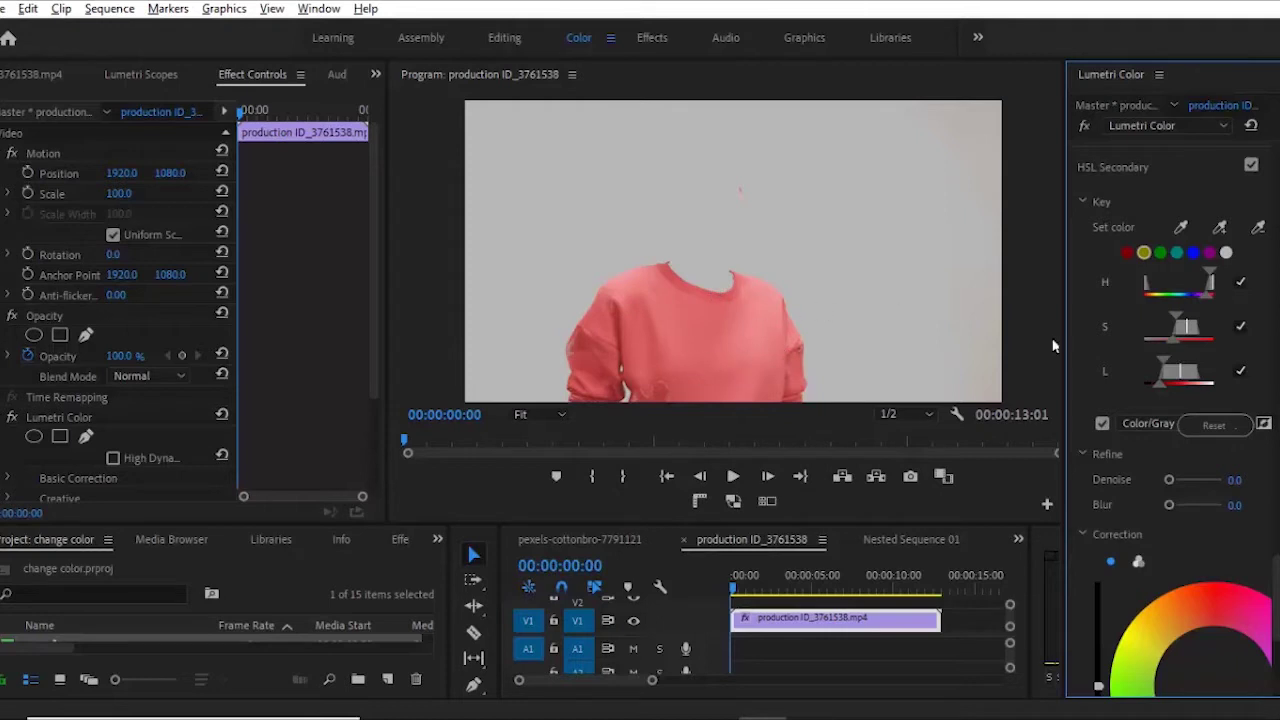
click(1101, 425)
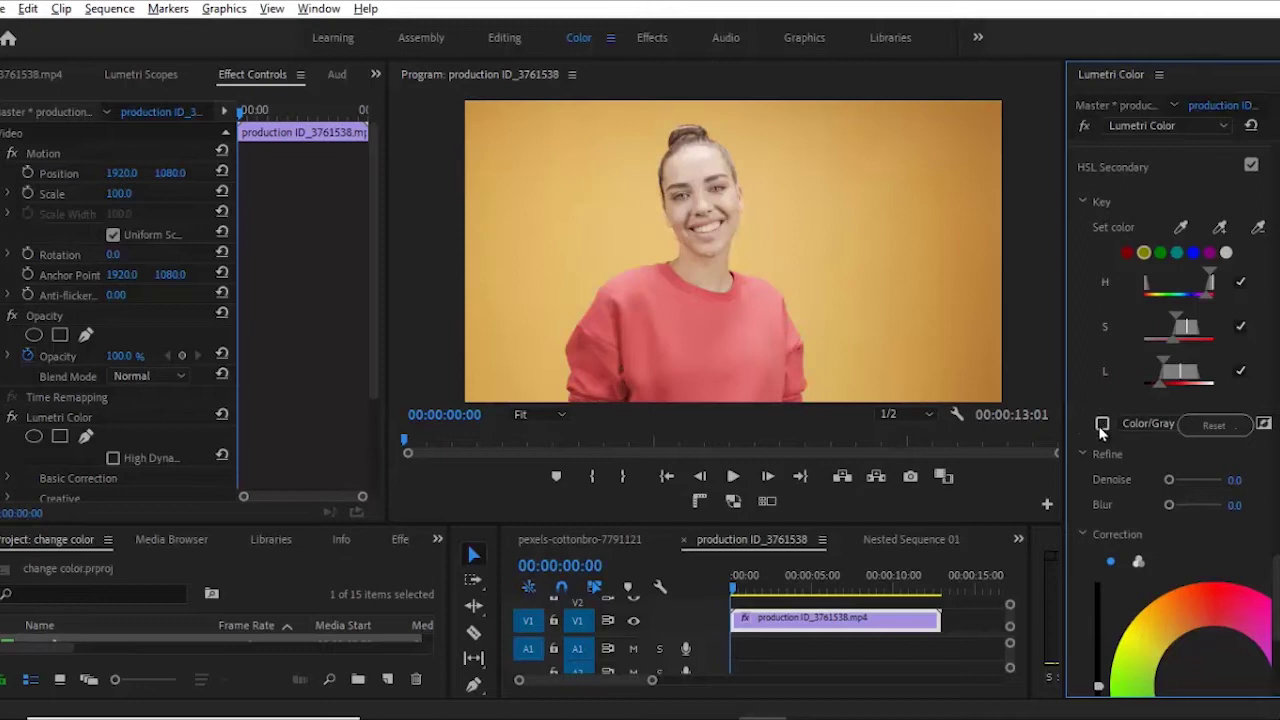
- Set the HSL Secondary Refine Blur to 3.3
scroll(1275, 590, down, 3)
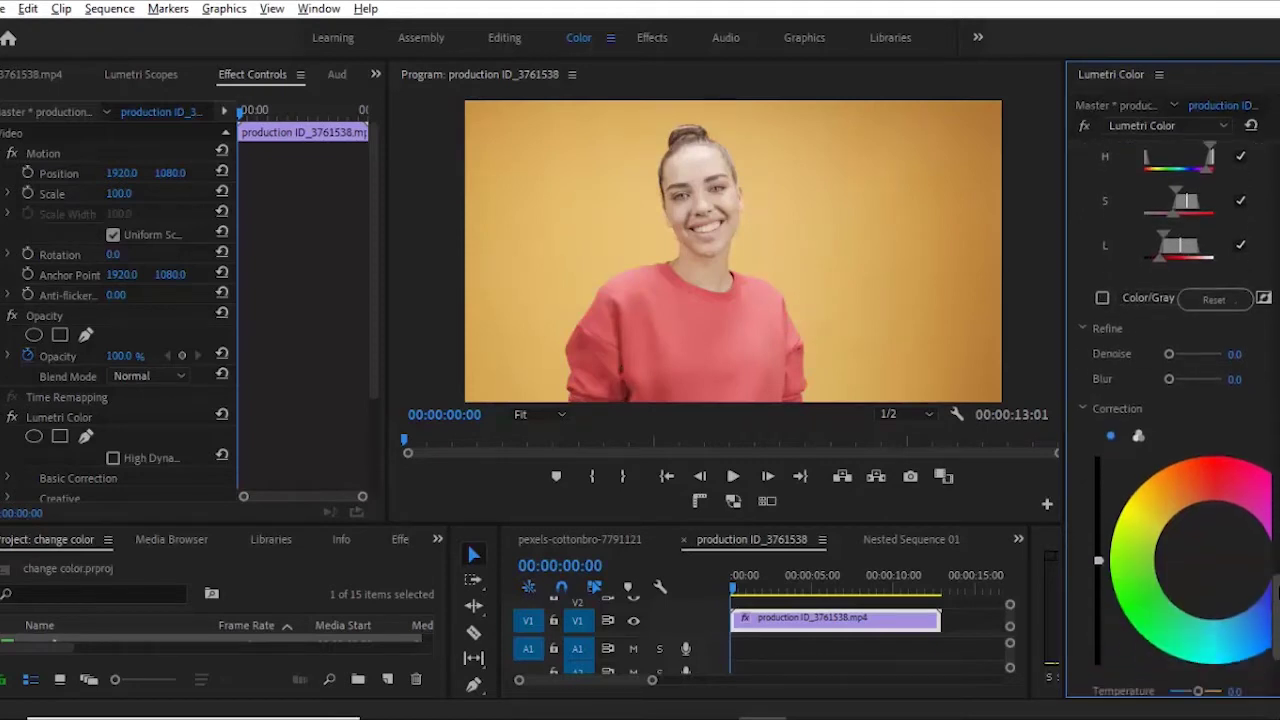
scroll(1265, 560, down, 1)
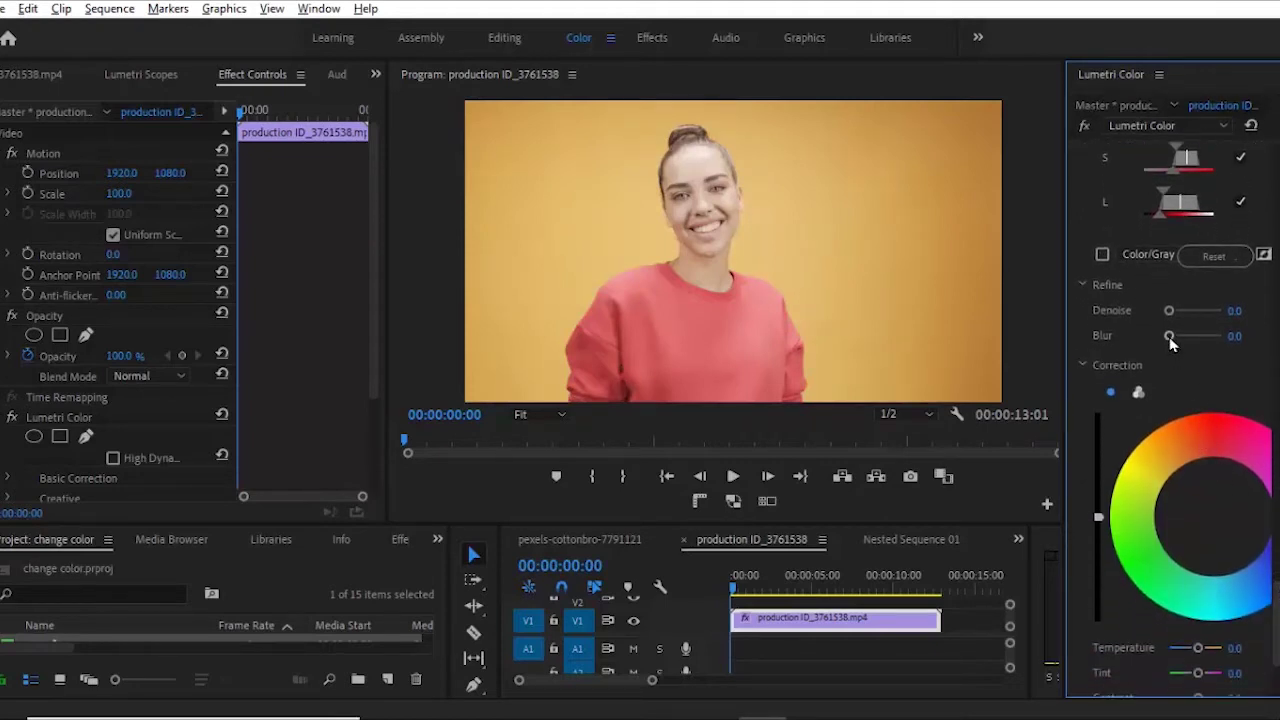
drag(1173, 343, 1177, 342)
drag(1277, 593, 1277, 561)
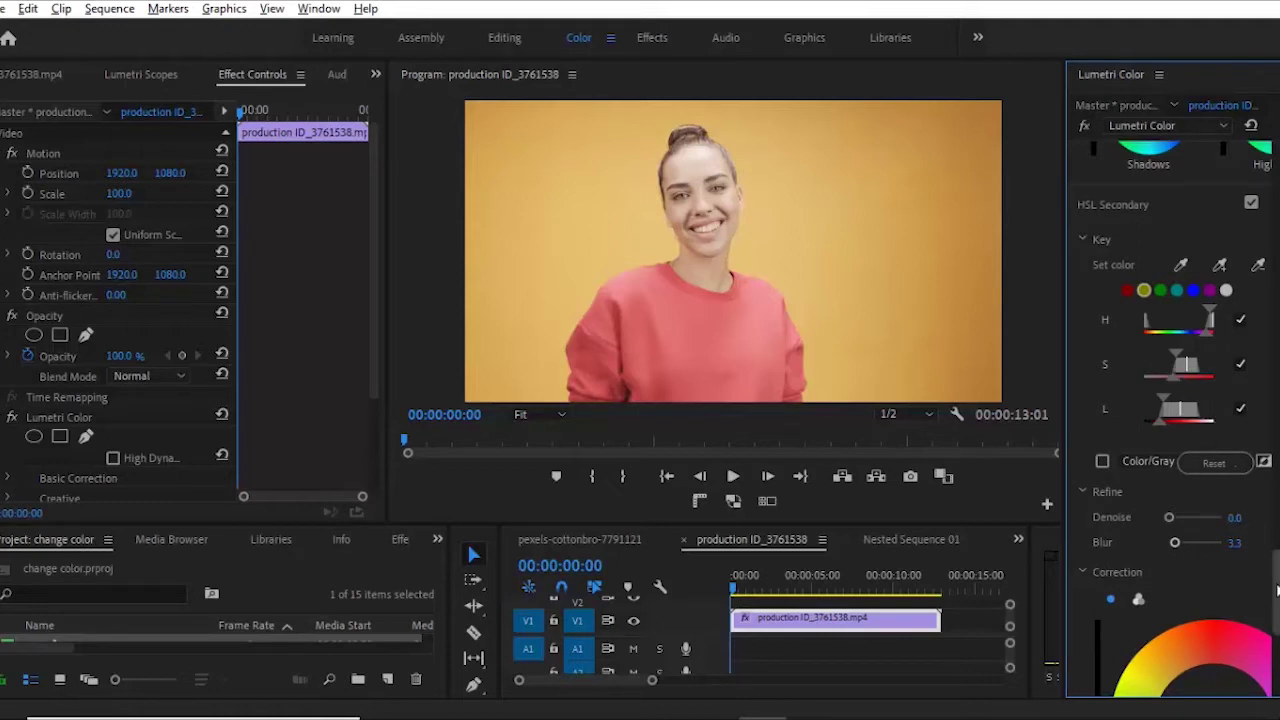
- Shift the keyed sweater color to bright pink with the HSL Secondary Correction color wheel
drag(1277, 585, 1278, 662)
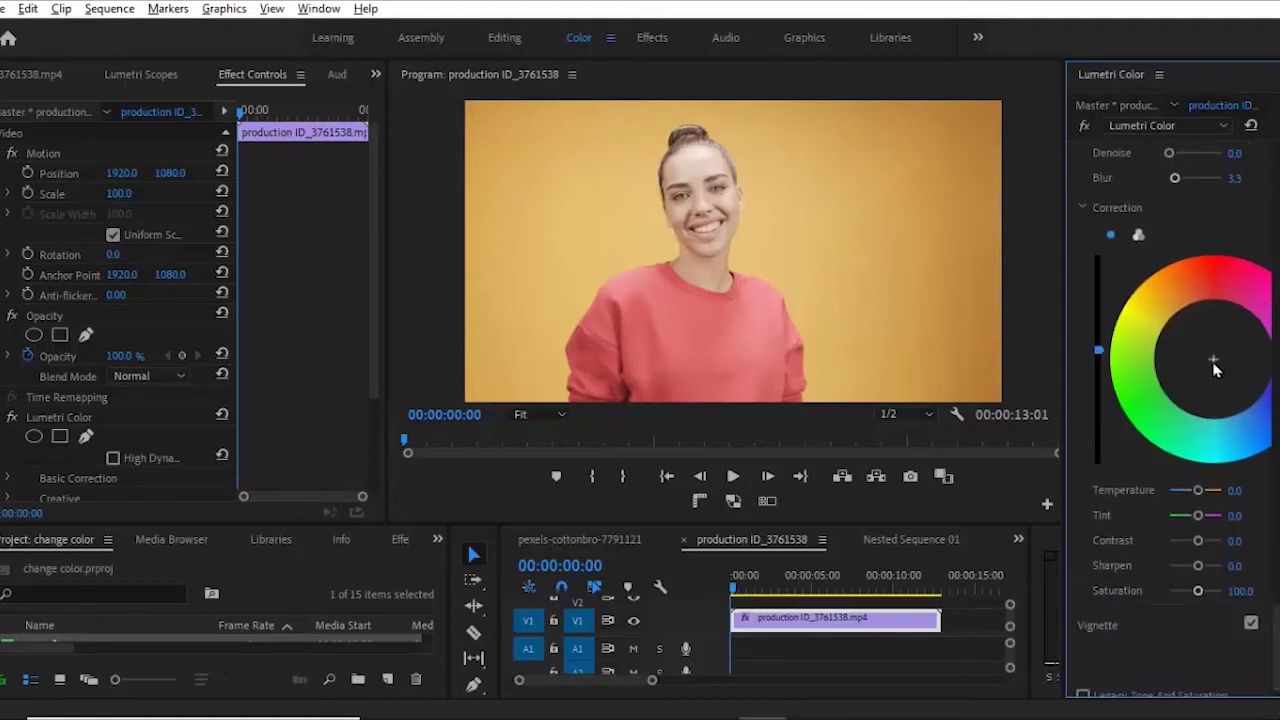
drag(1213, 362, 1248, 283)
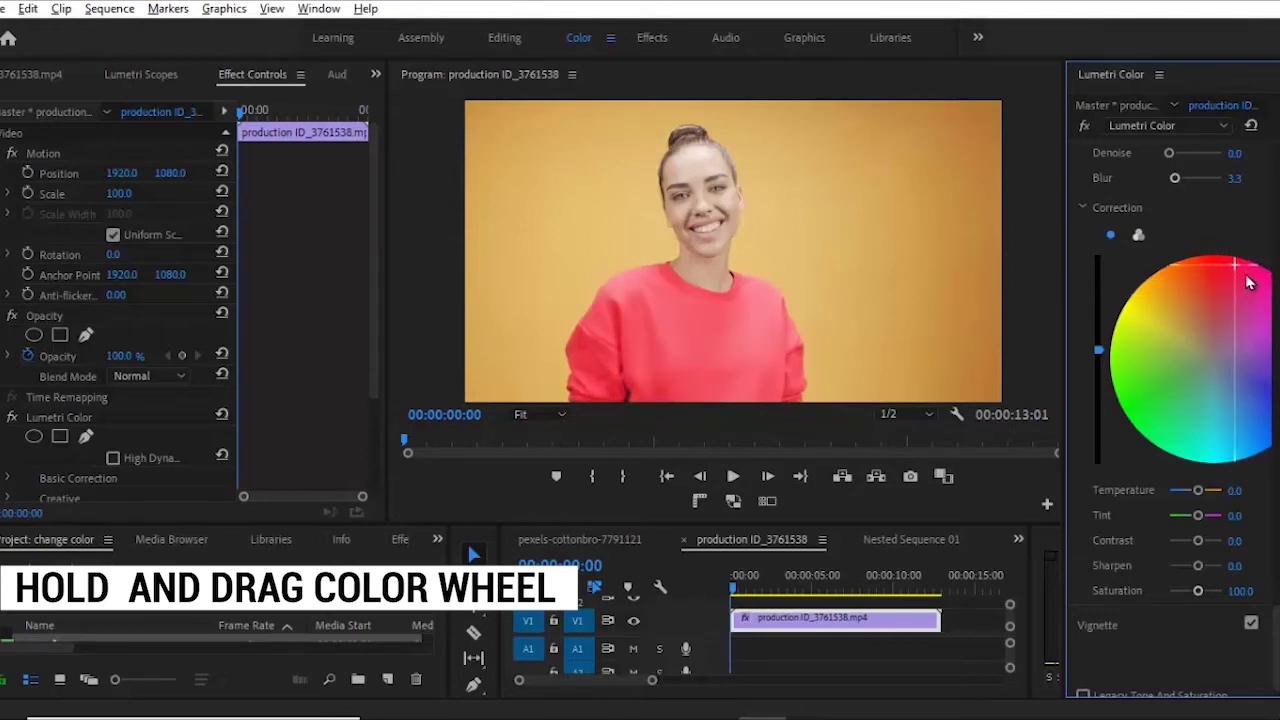
drag(1278, 350, 1173, 467)
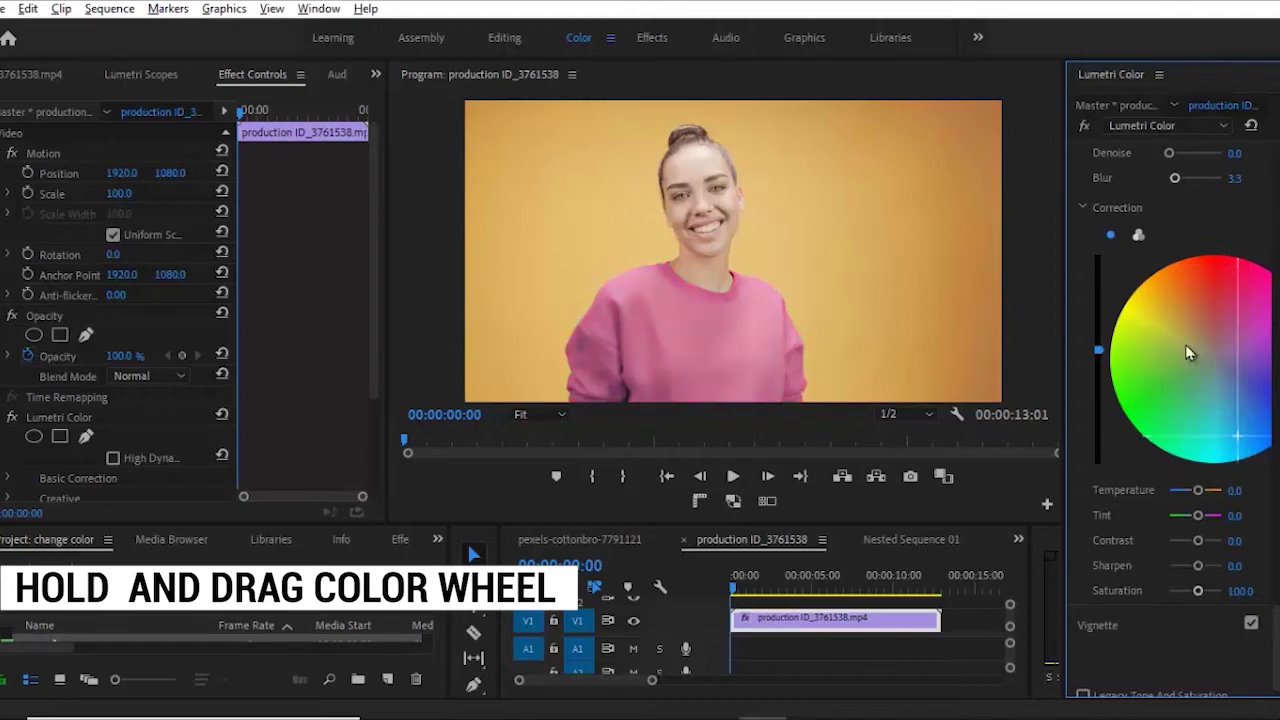
drag(1201, 286, 1194, 434)
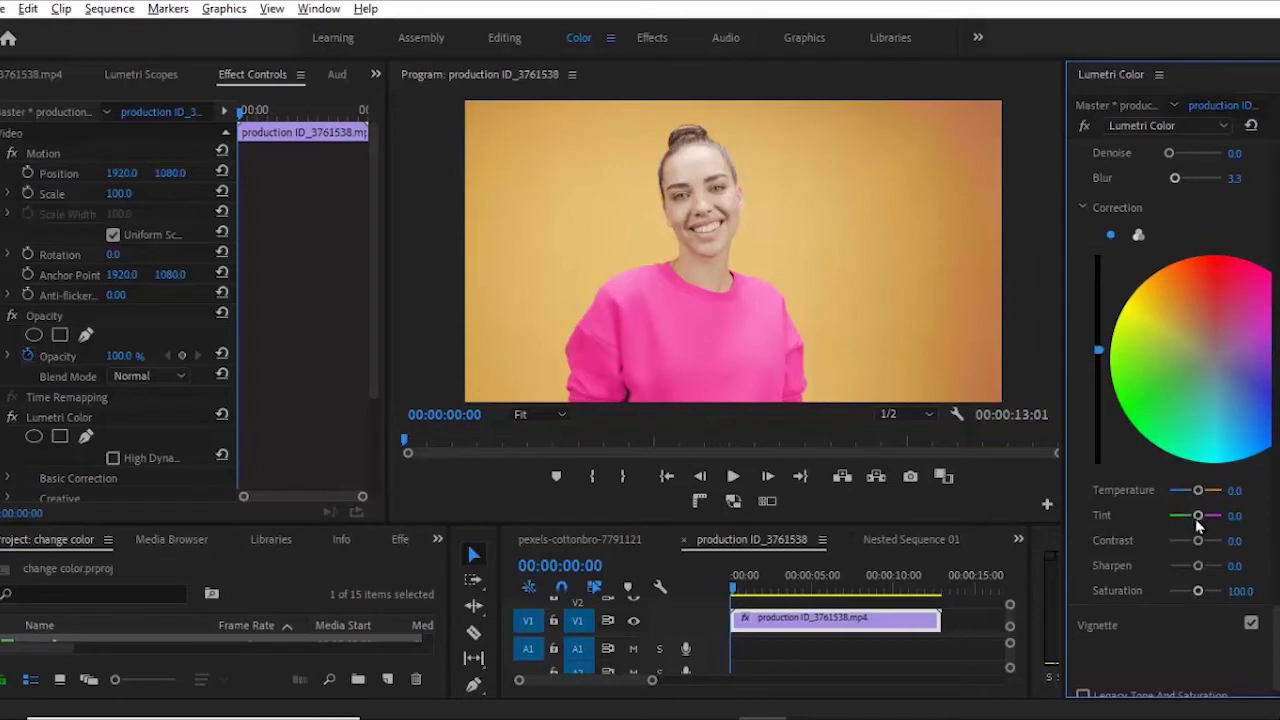
drag(1205, 492, 1217, 537)
drag(1198, 590, 1128, 601)
- Enlarge the timeline area and duplicate the recolored clip from track V1 onto track V2
mouse_move(794, 450)
mouse_down()
mouse_move(792, 408)
mouse_move(802, 444)
mouse_up()
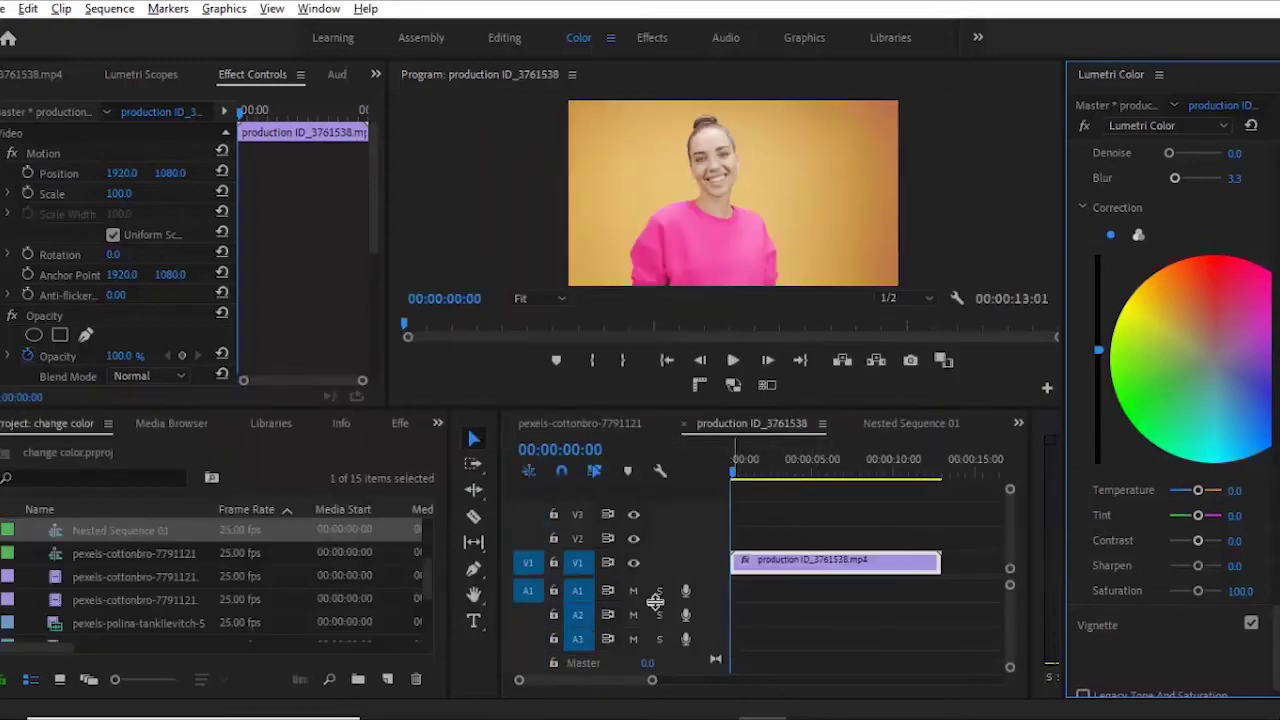
mouse_move(660, 578)
mouse_down()
mouse_move(670, 657)
mouse_move(663, 567)
mouse_up()
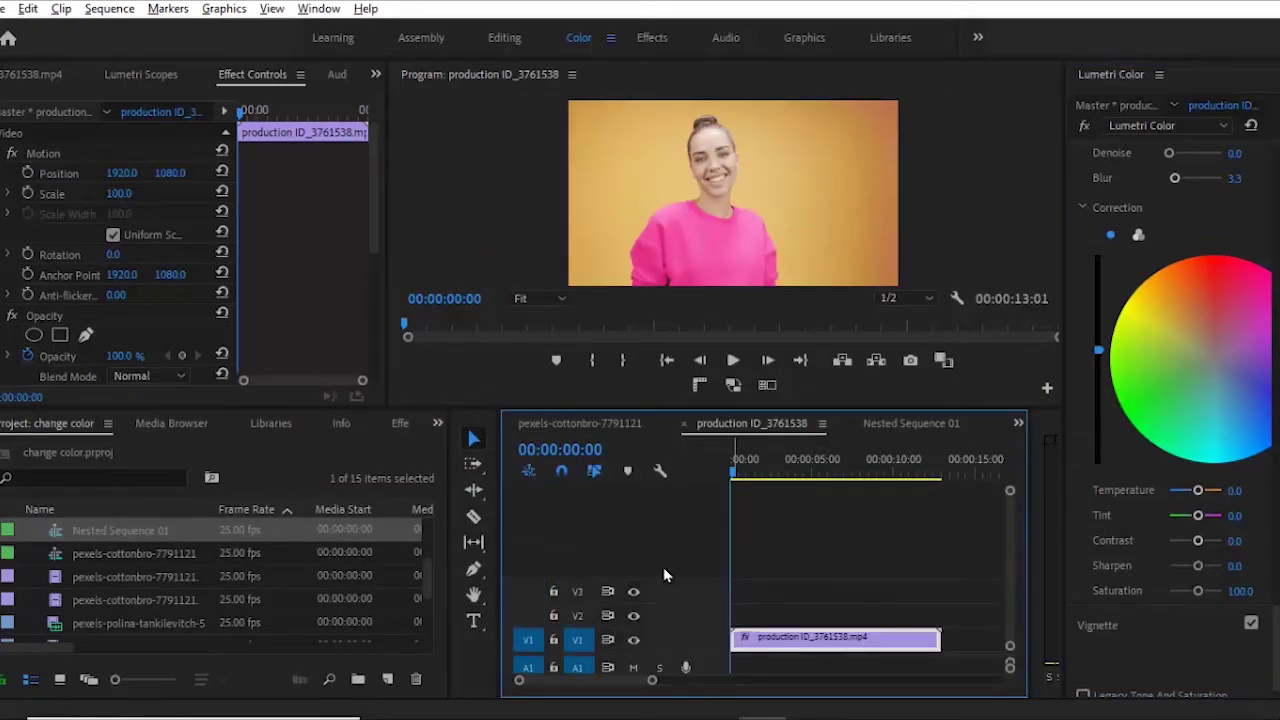
drag(659, 407, 660, 491)
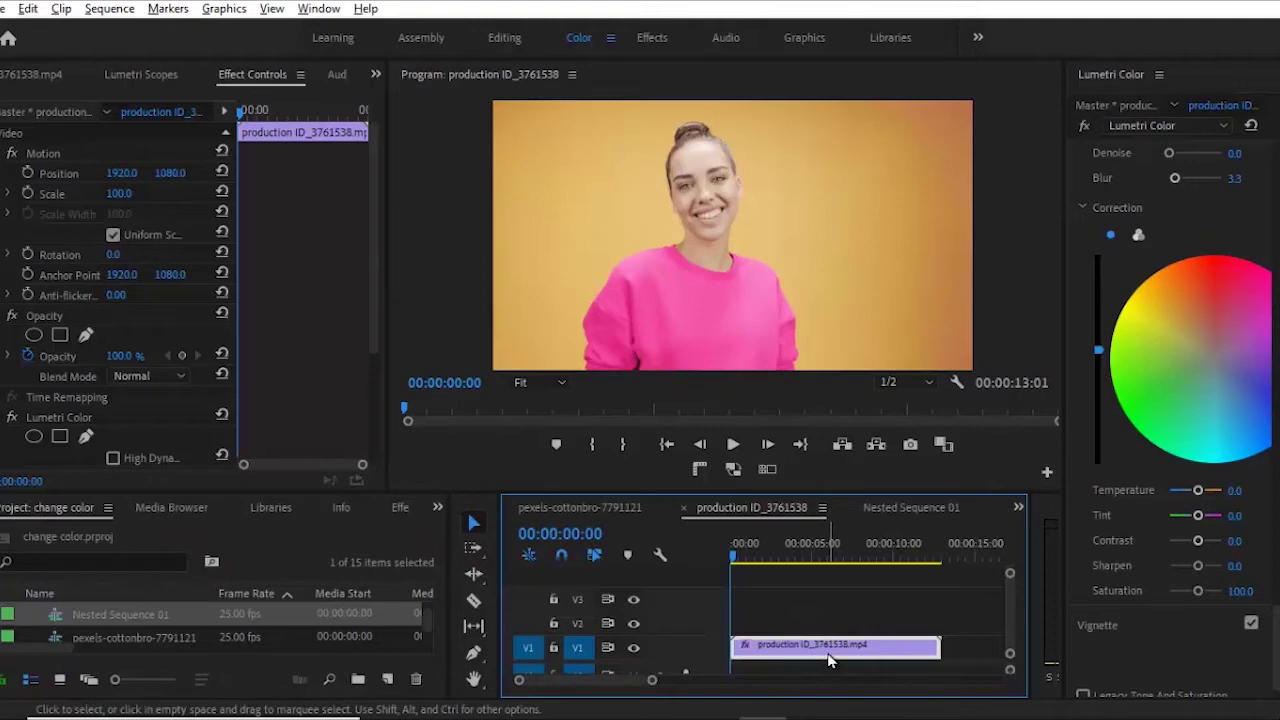
drag(828, 660, 828, 645)
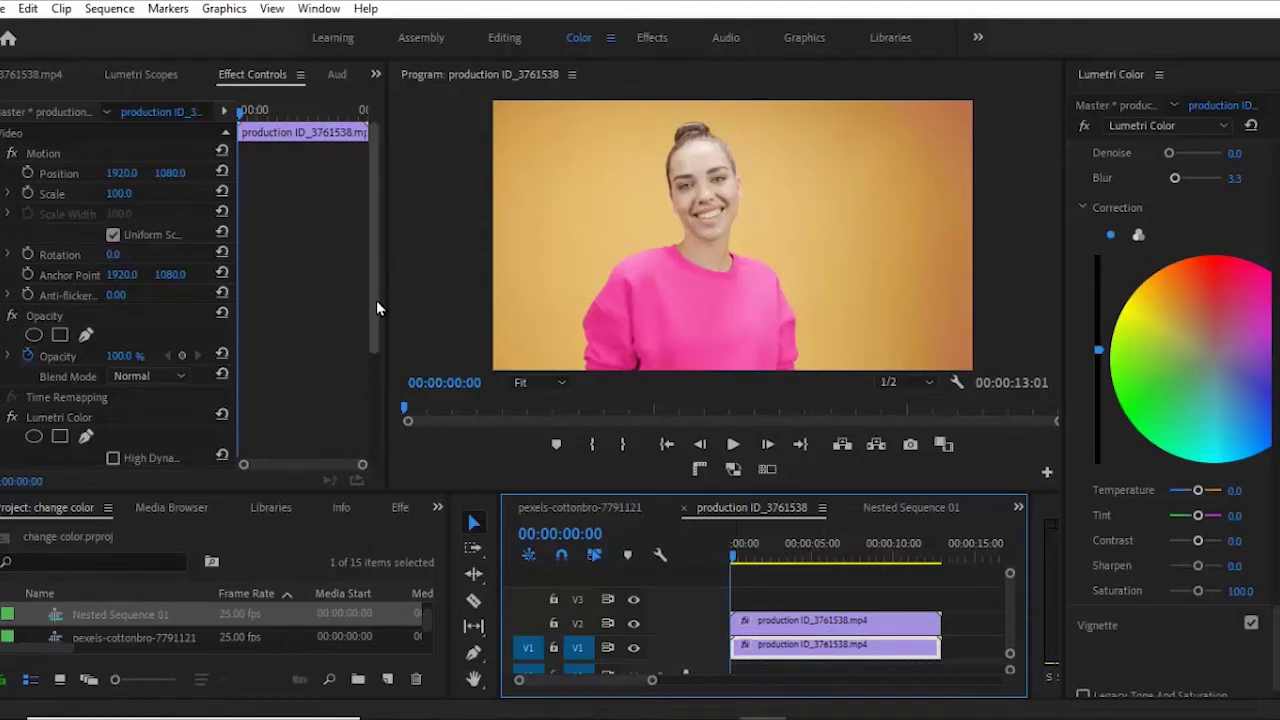
- Disable Lumetri Color on the V1 clip, and briefly hide track V2 to check the original sweater color
drag(376, 303, 376, 371)
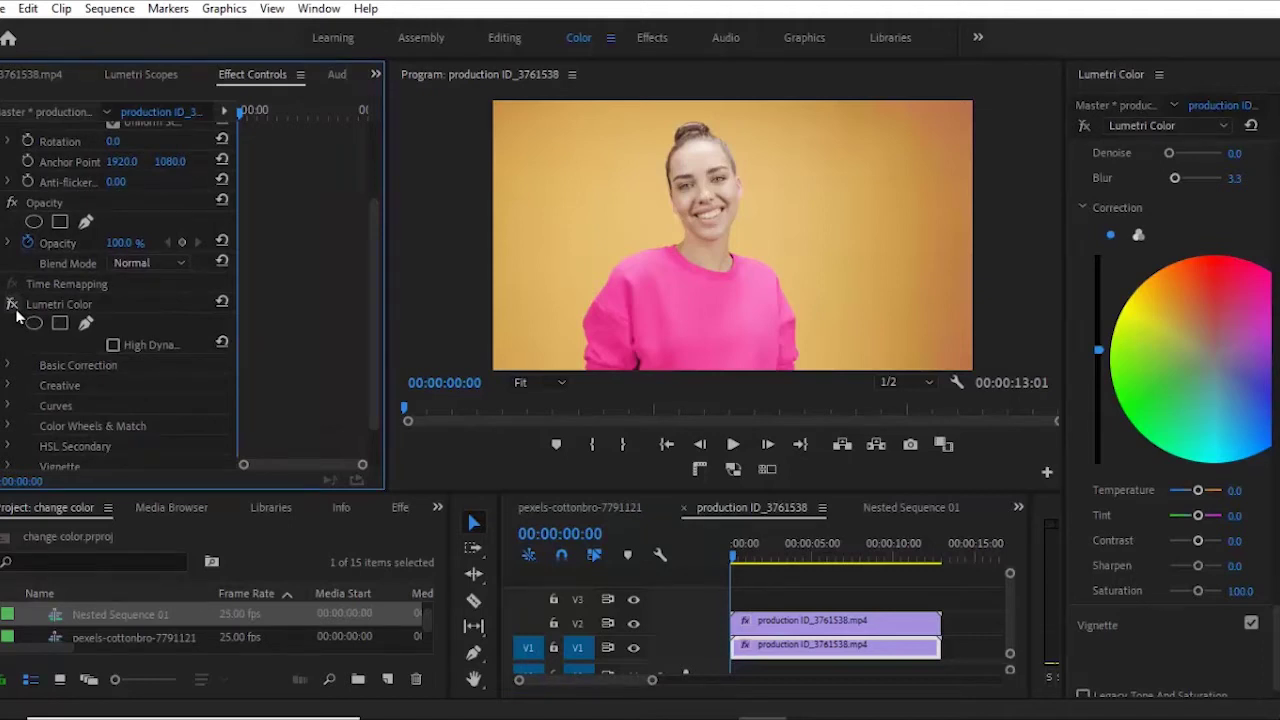
click(634, 624)
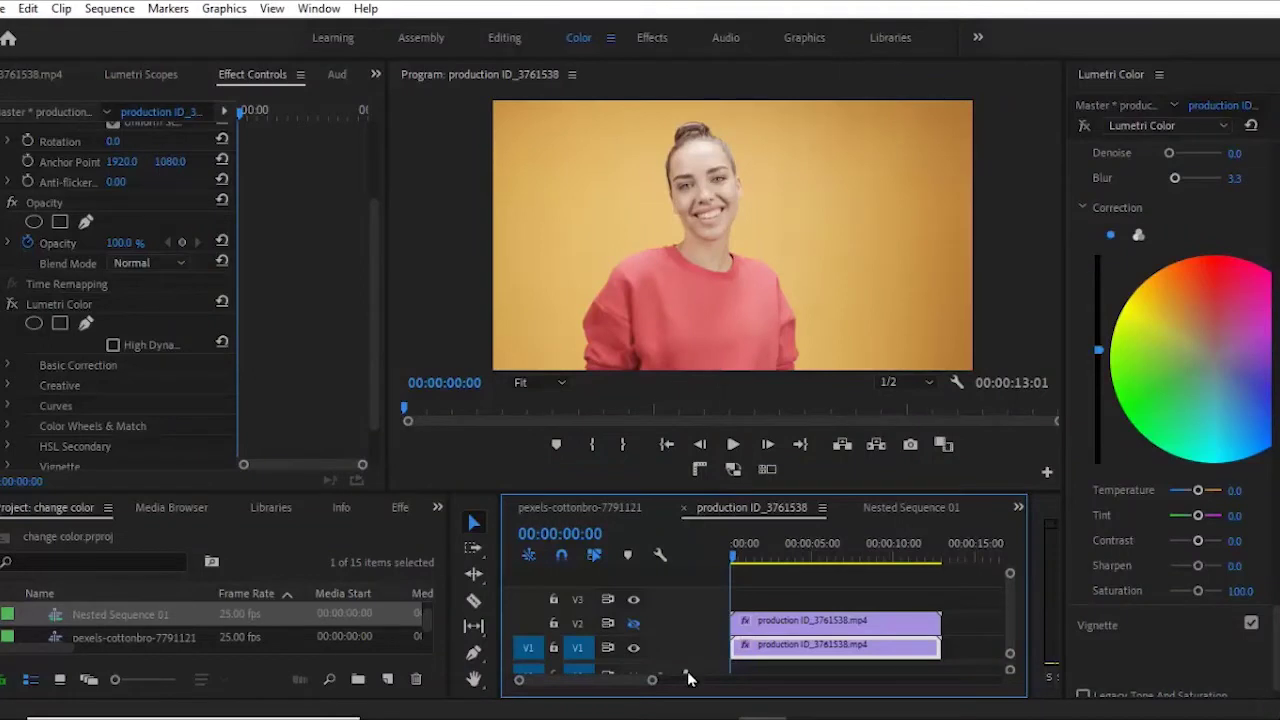
click(632, 625)
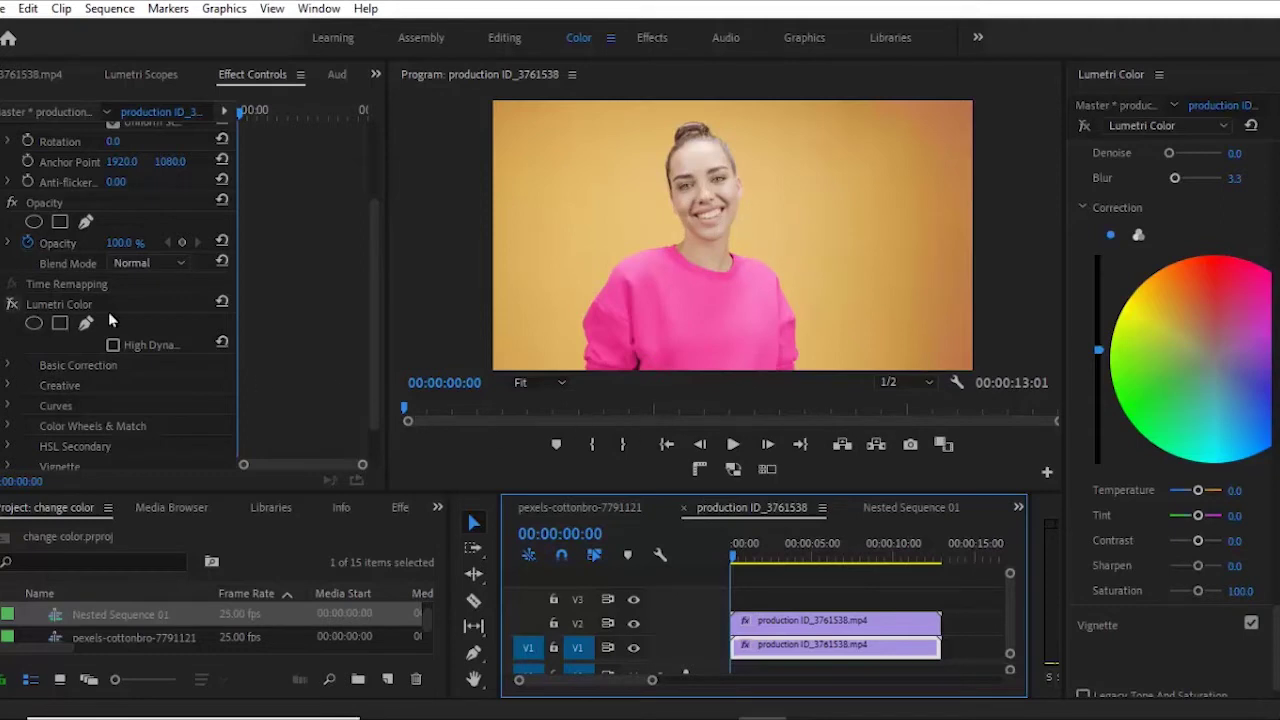
- Duplicate the pink-sweater clip from V2 onto tracks V3 through V6, and enlarge the timeline to show all tracks
click(838, 624)
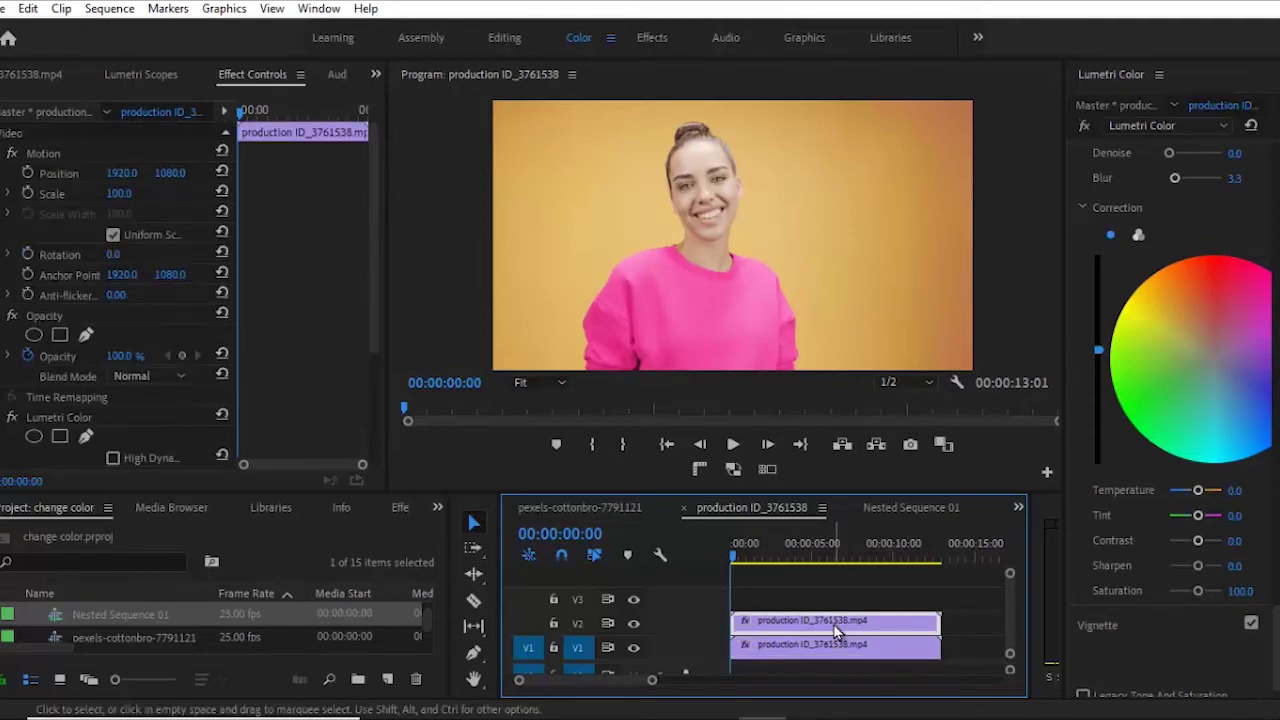
drag(834, 623, 828, 581)
drag(1010, 626, 1010, 610)
drag(788, 630, 788, 606)
drag(1011, 606, 1011, 590)
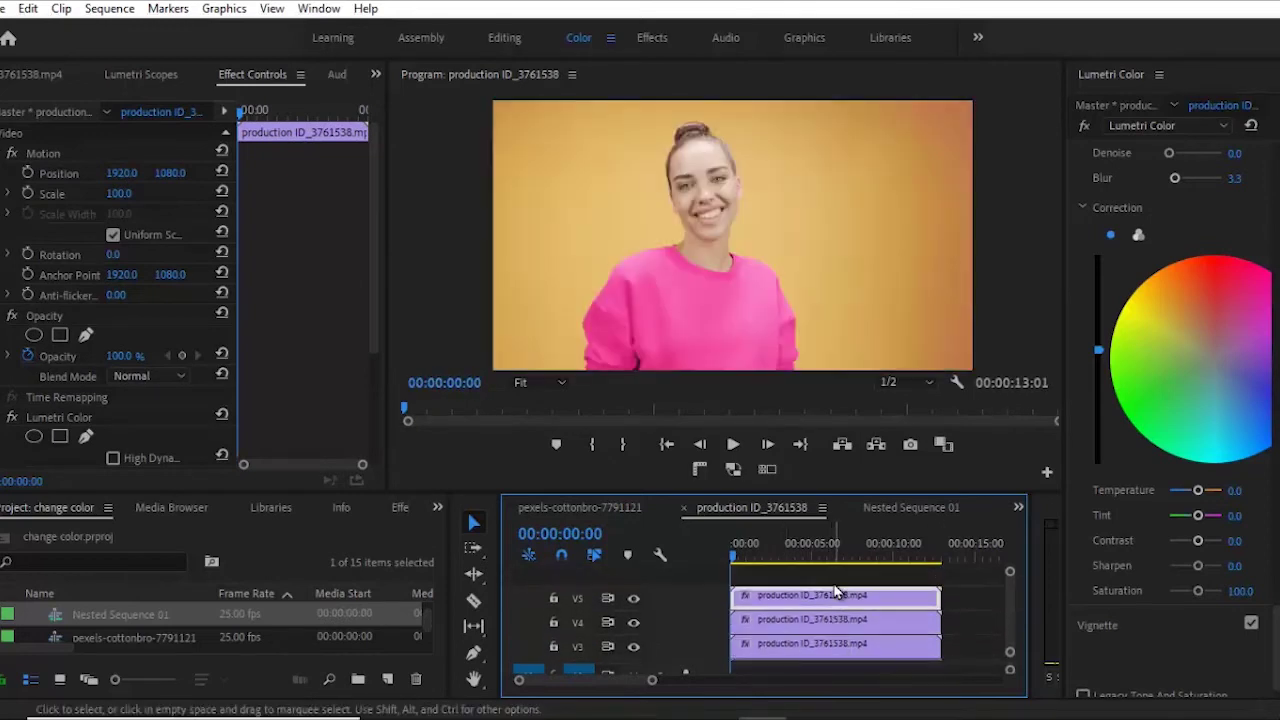
drag(851, 494, 851, 430)
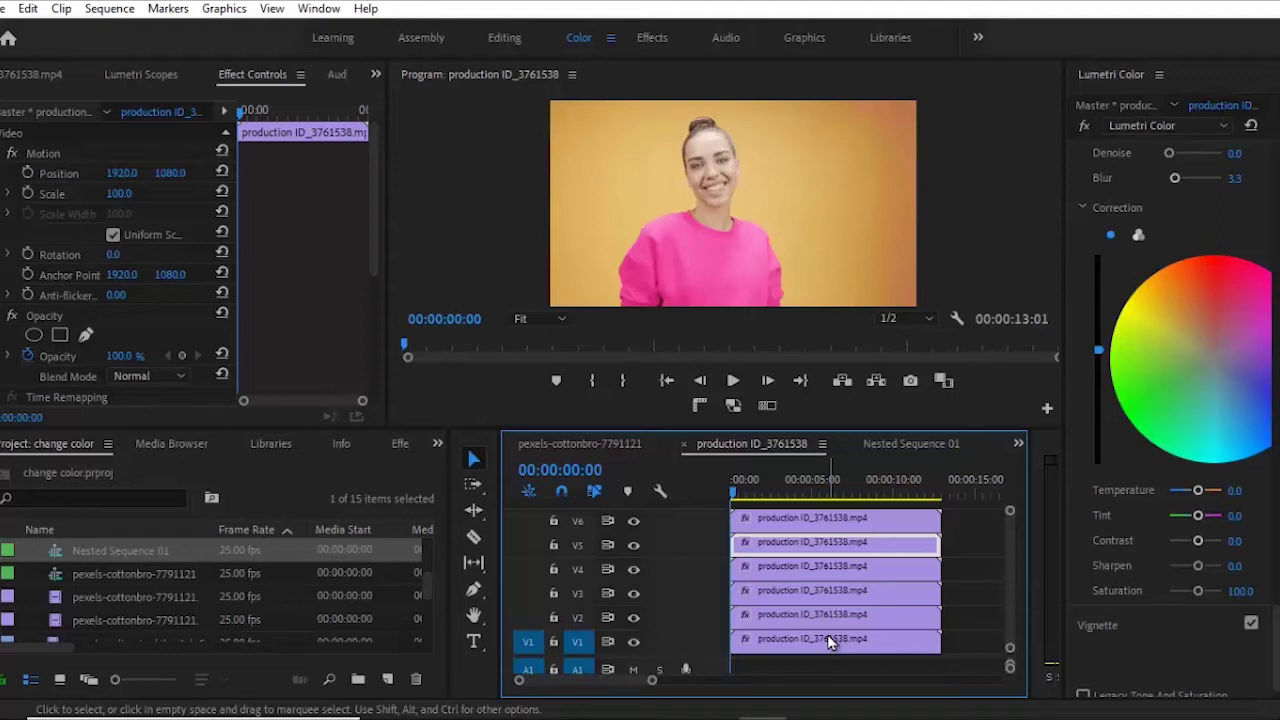
- Move the playhead to 00:00:00:25 and trim the start of the V2 clip to it
key(shift+Right)
key(shift+Right)
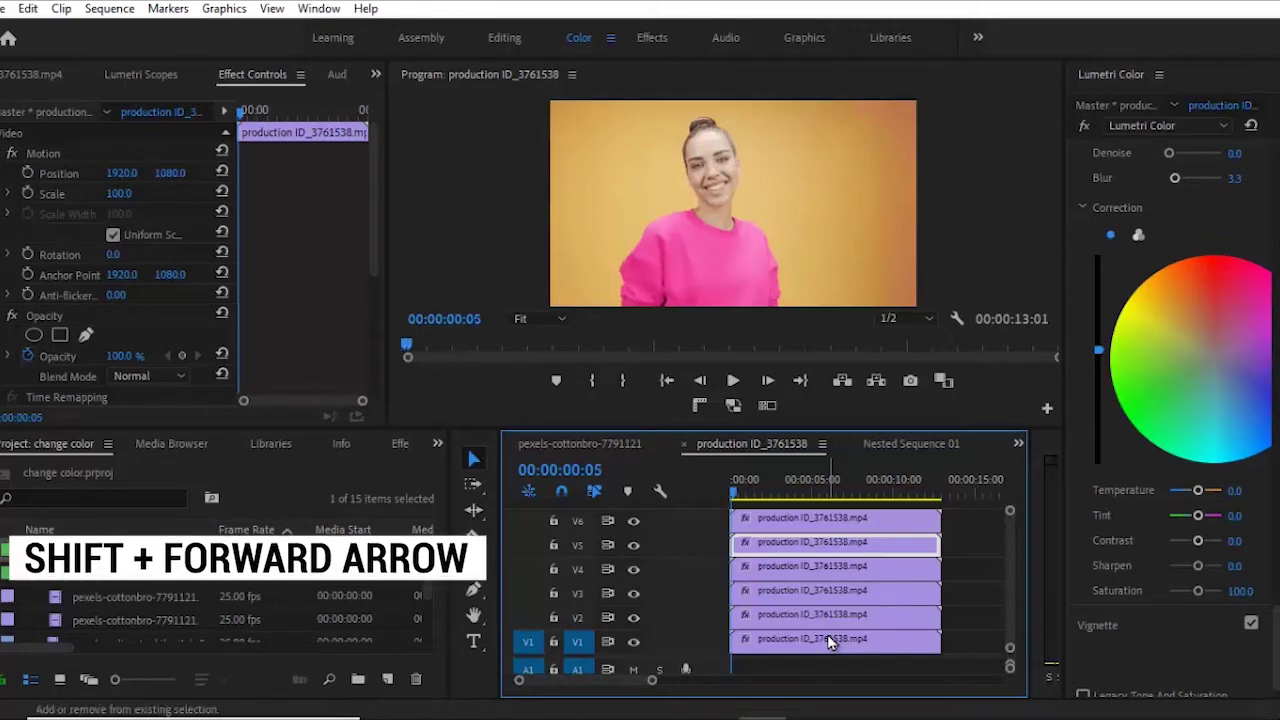
key(shift+Right)
key(shift+Right)
key(shift+Right)
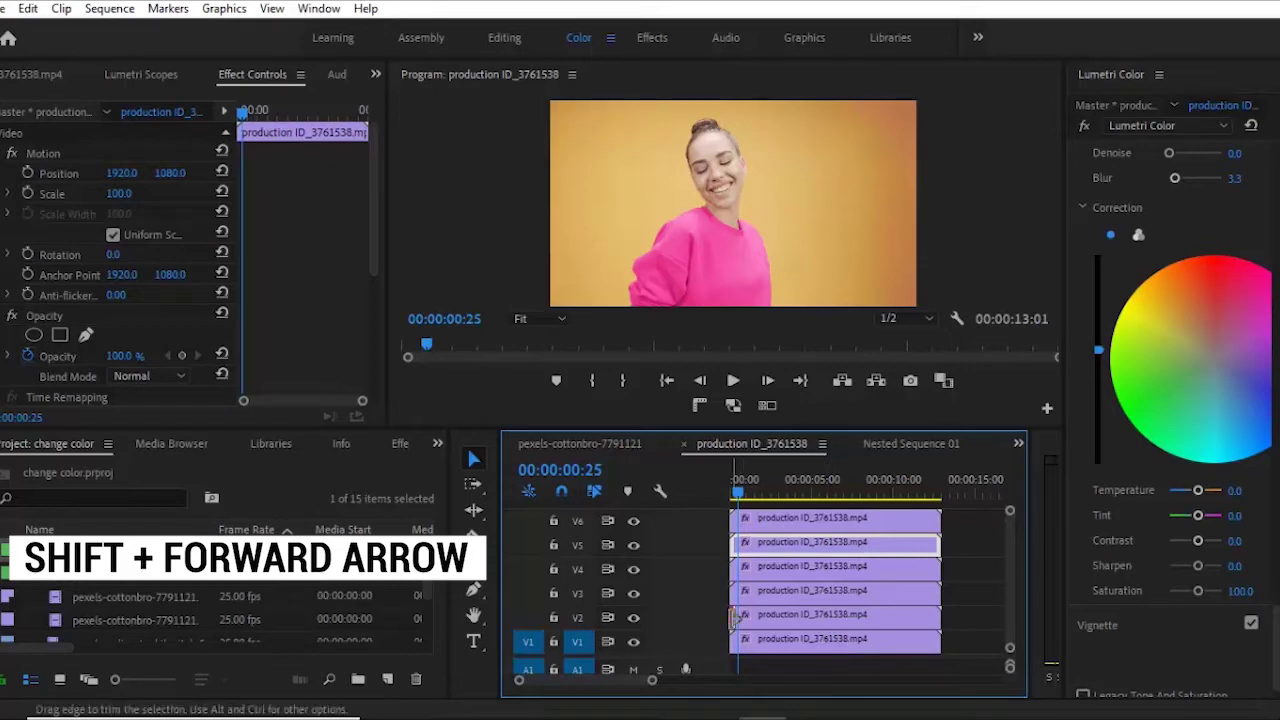
drag(733, 618, 741, 618)
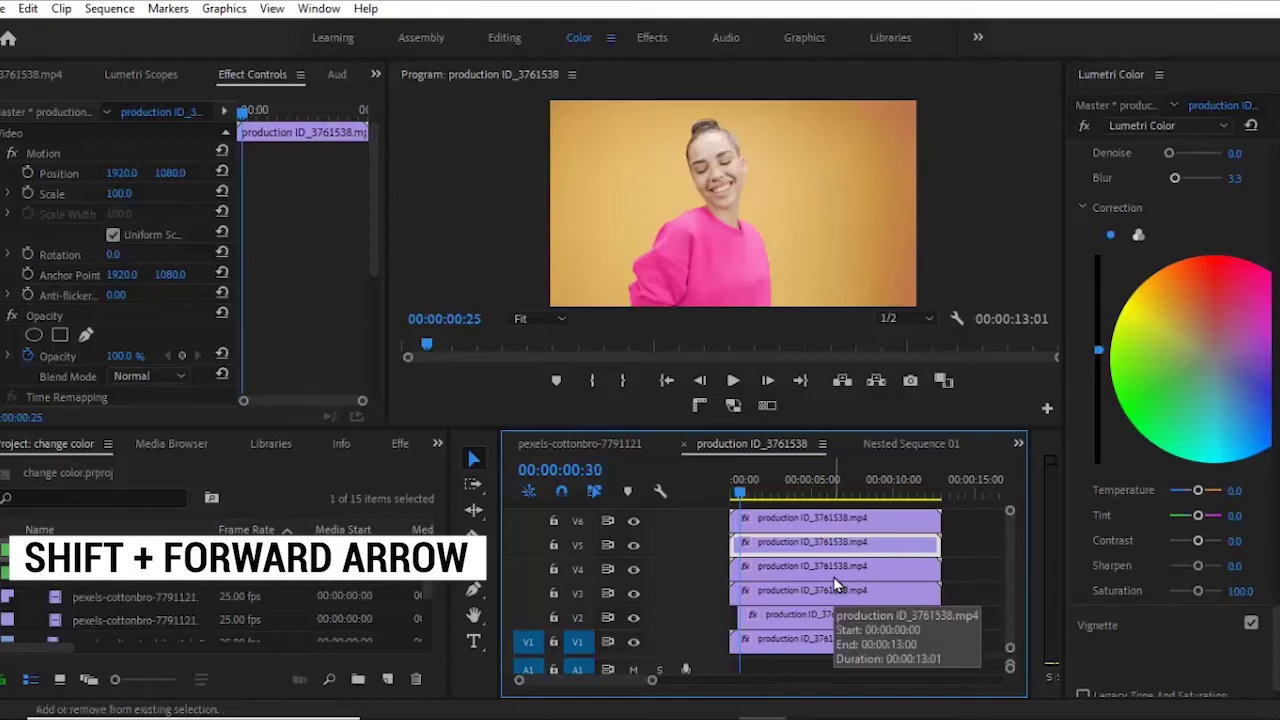
- Trim the start of the V3 clip to 00:00:01:00 and the start of the V4 clip to 00:00:01:25
key(shift+Right)
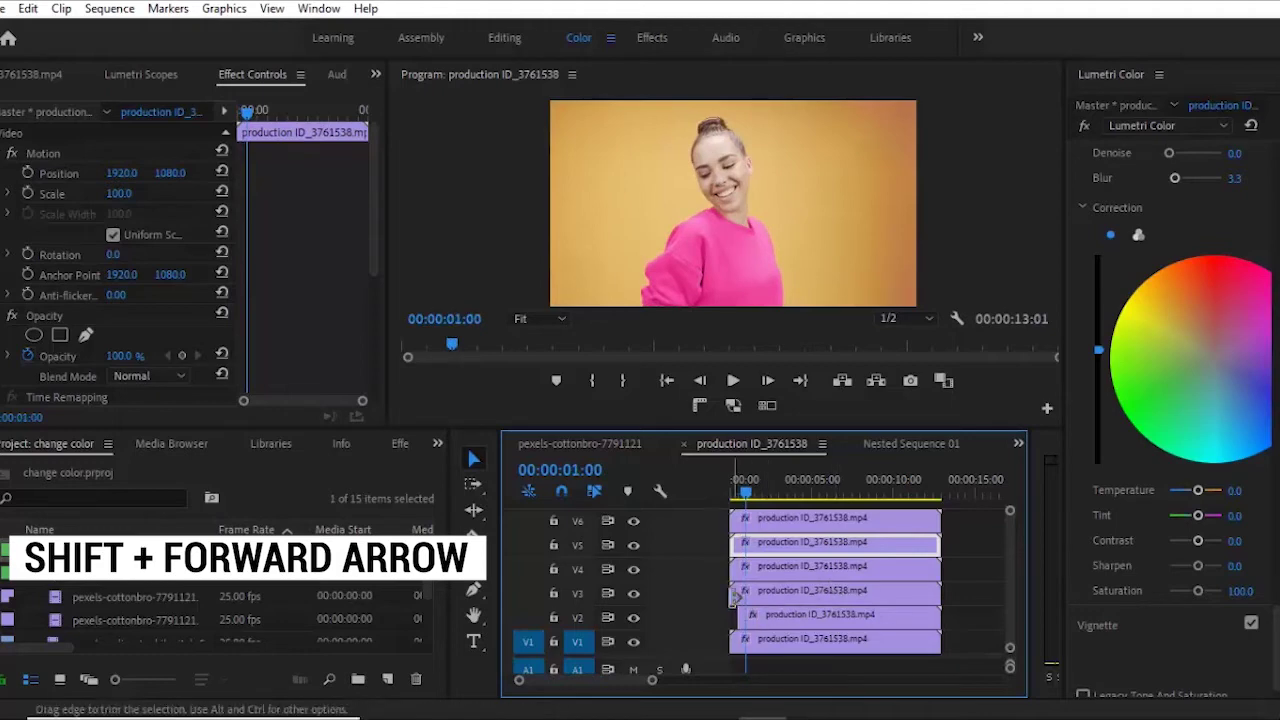
drag(740, 594, 752, 592)
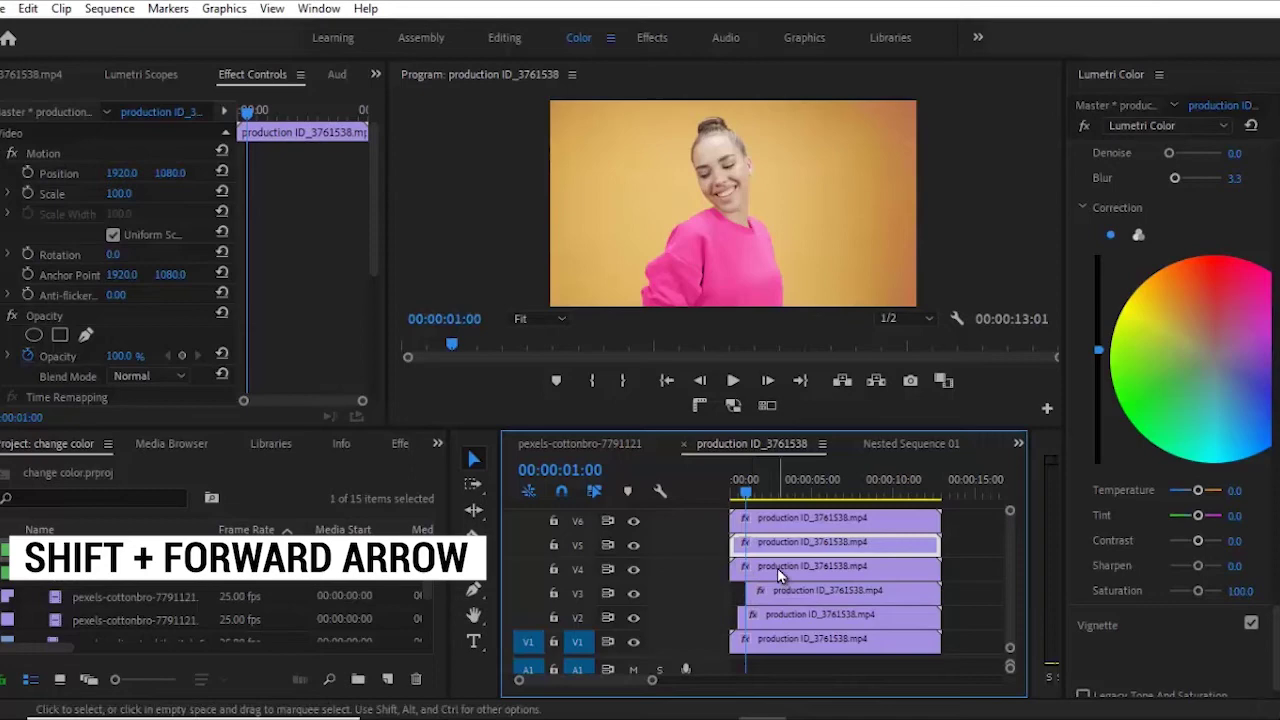
click(777, 568)
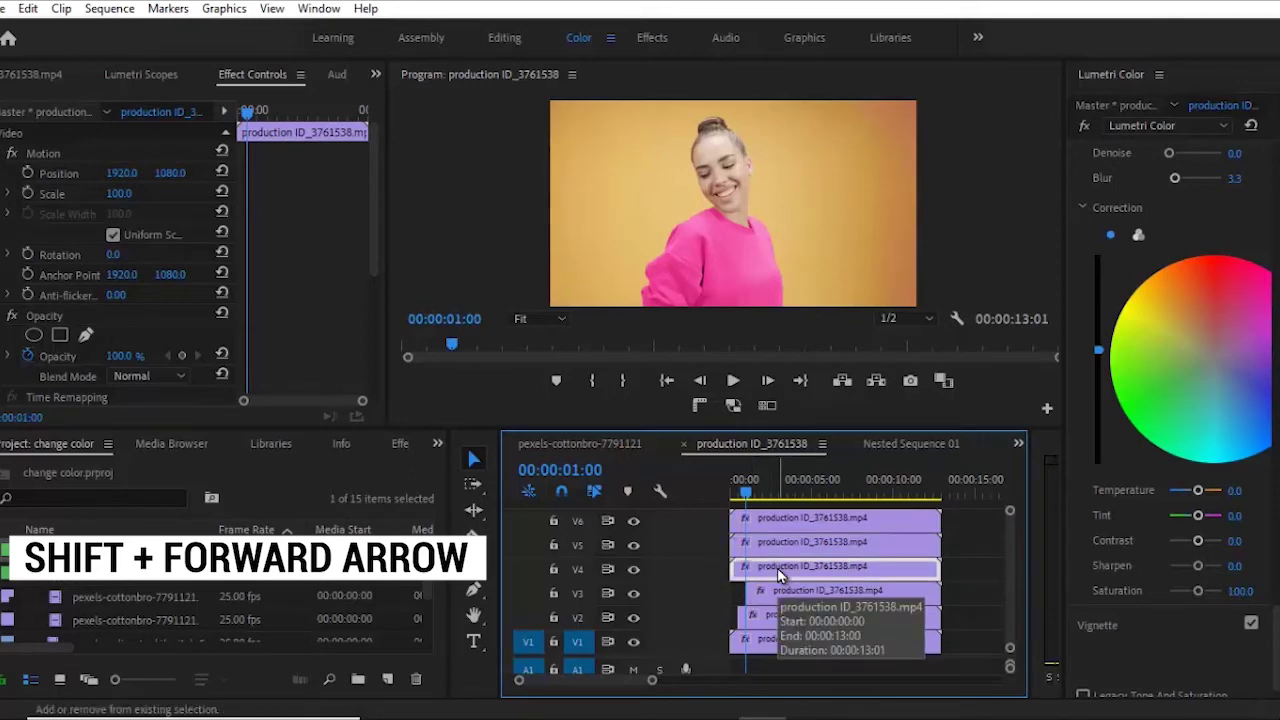
key(shift+Right)
key(shift+Right)
key(shift+Right)
key(shift+Right)
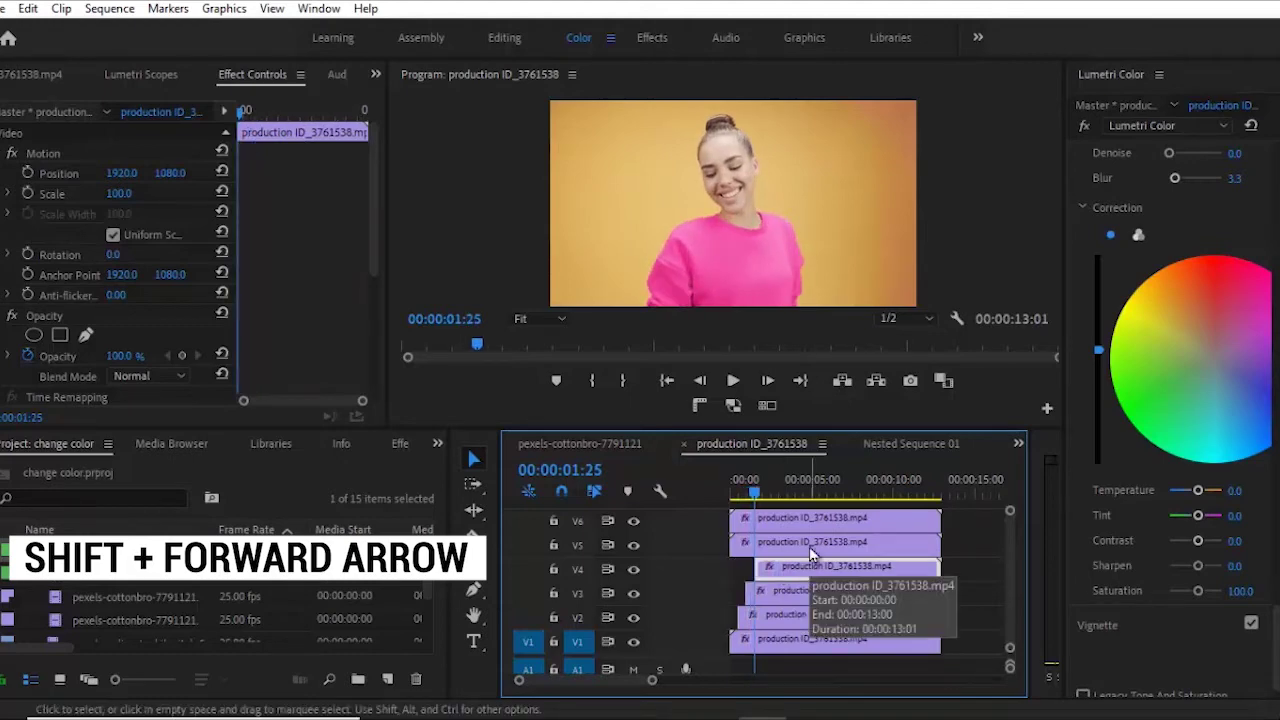
- Move the playhead to 00:00:02:00 and trim the start of the V5 clip to it
click(810, 548)
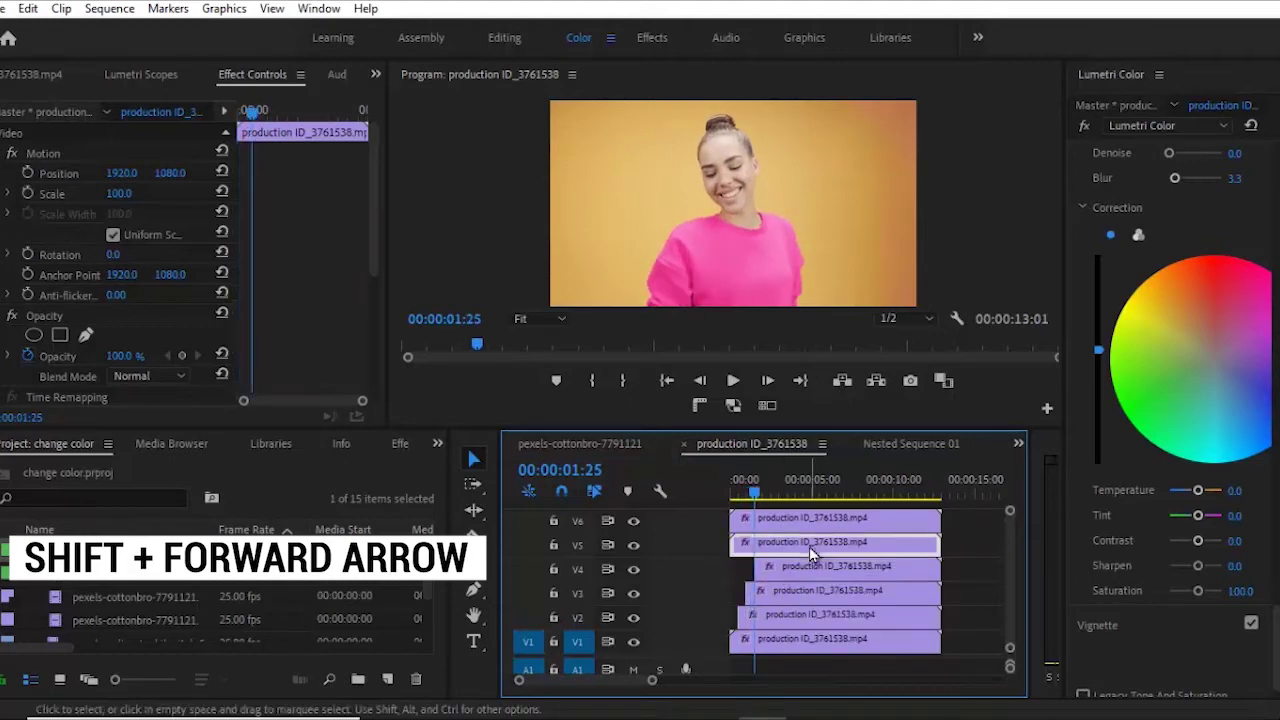
key(shift)
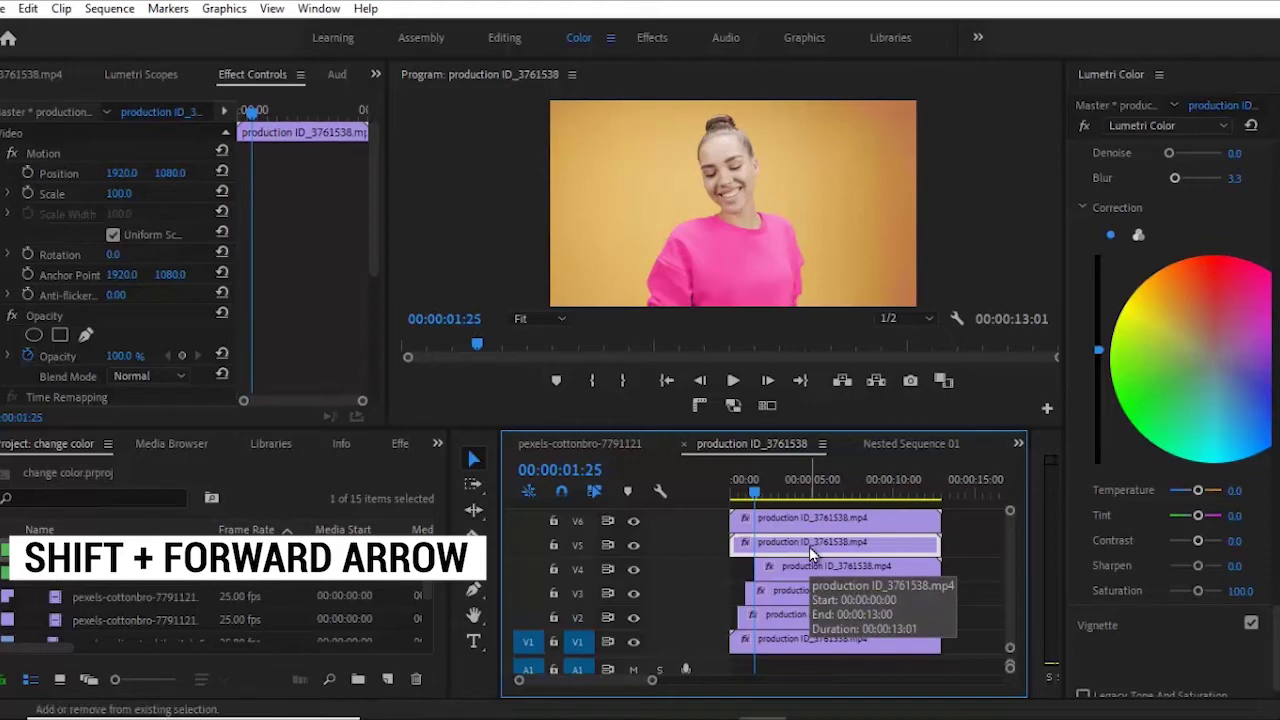
key(shift+Right)
key(shift+Right)
key(shift+Right)
key(shift+Right)
key(shift+Right)
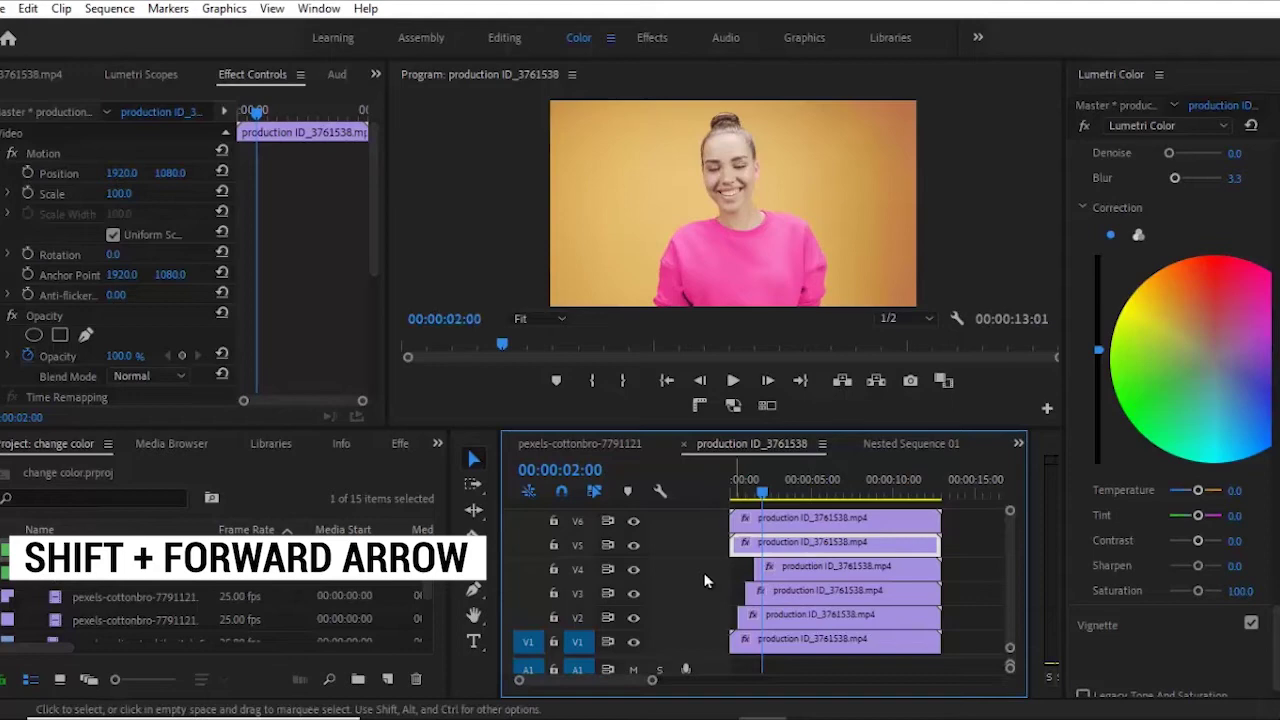
drag(735, 545, 764, 545)
- Move the playhead to 00:00:02:25 and trim the start of the V6 clip to it
click(787, 520)
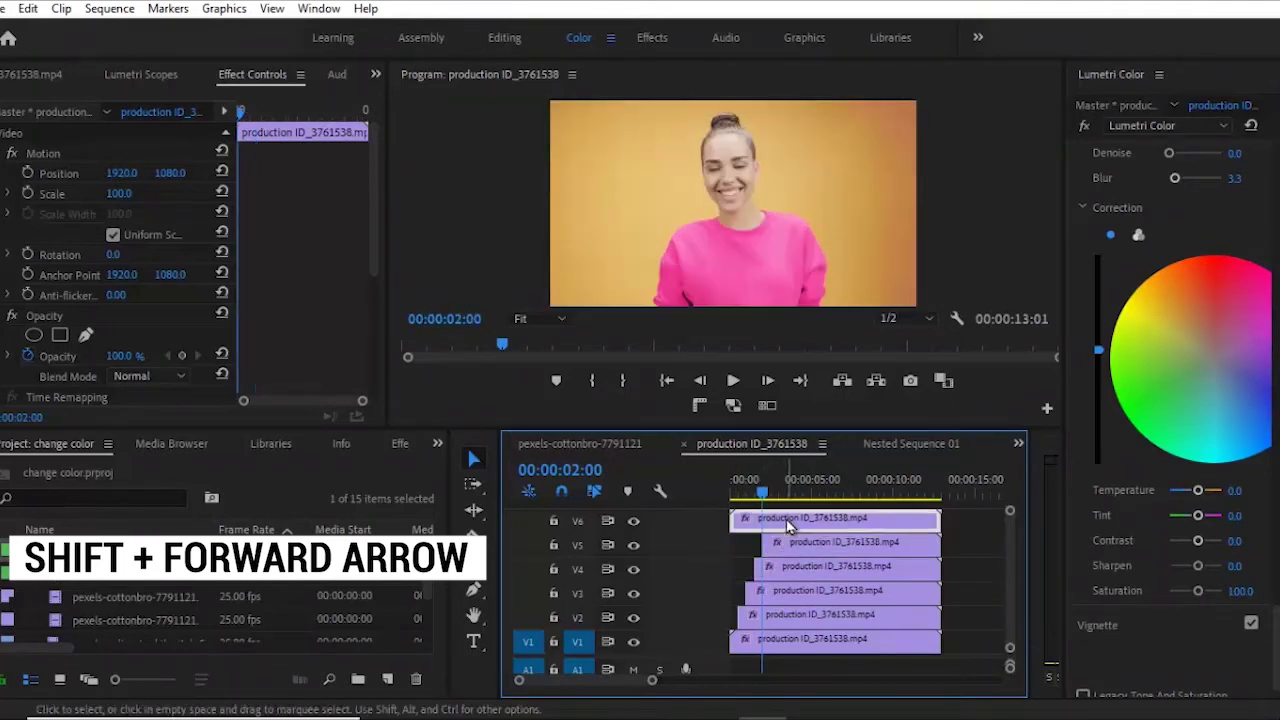
key(shift+Right)
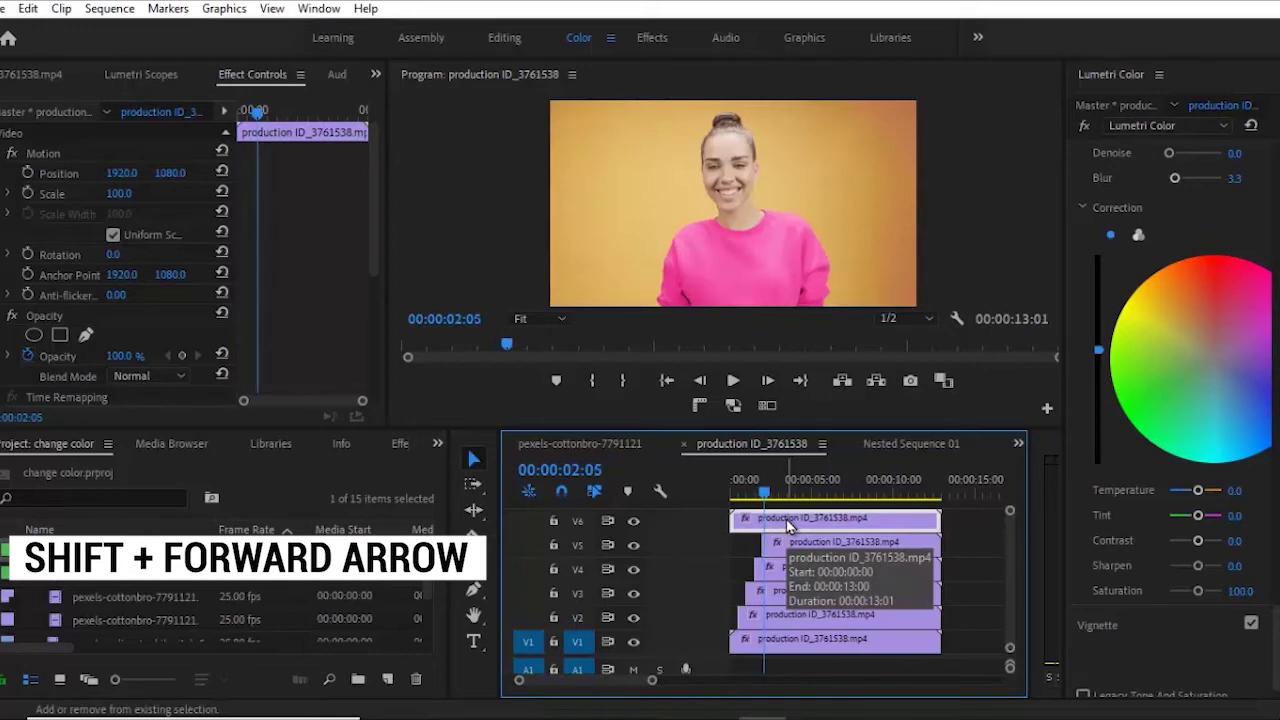
key(shift+Right)
key(shift+Right)
key(shift+Right)
key(shift+Right)
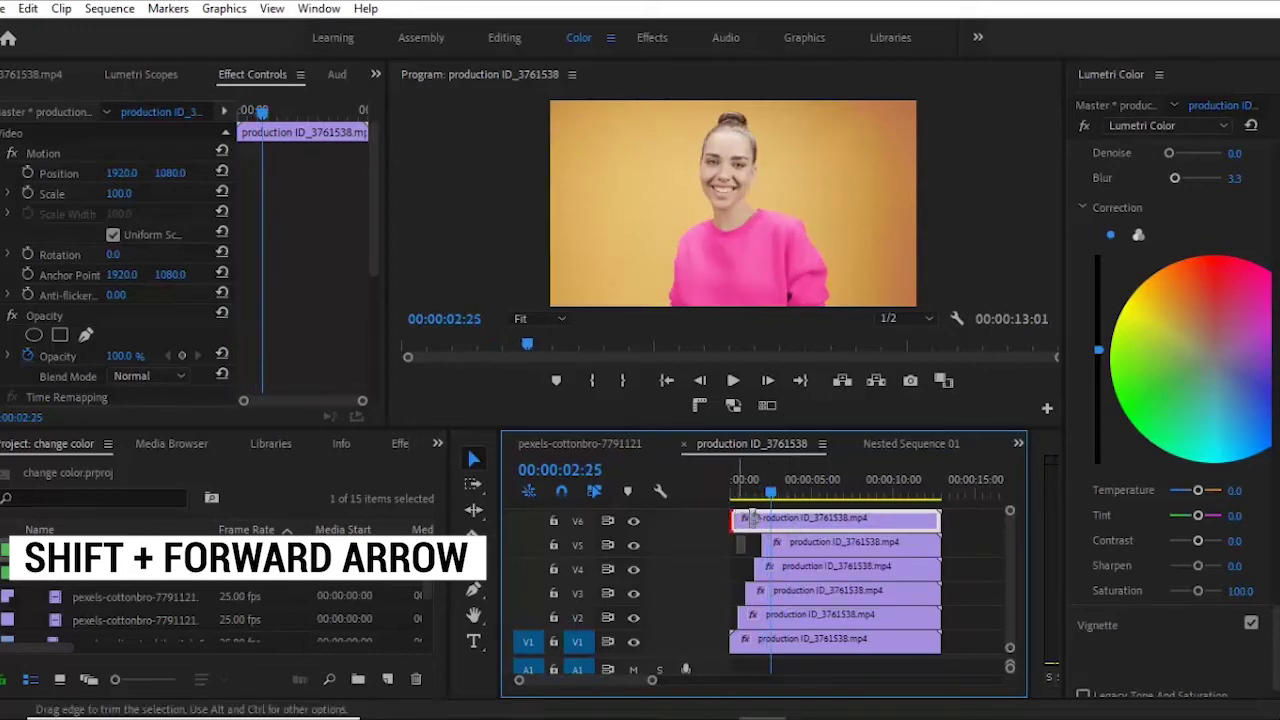
drag(752, 518, 772, 520)
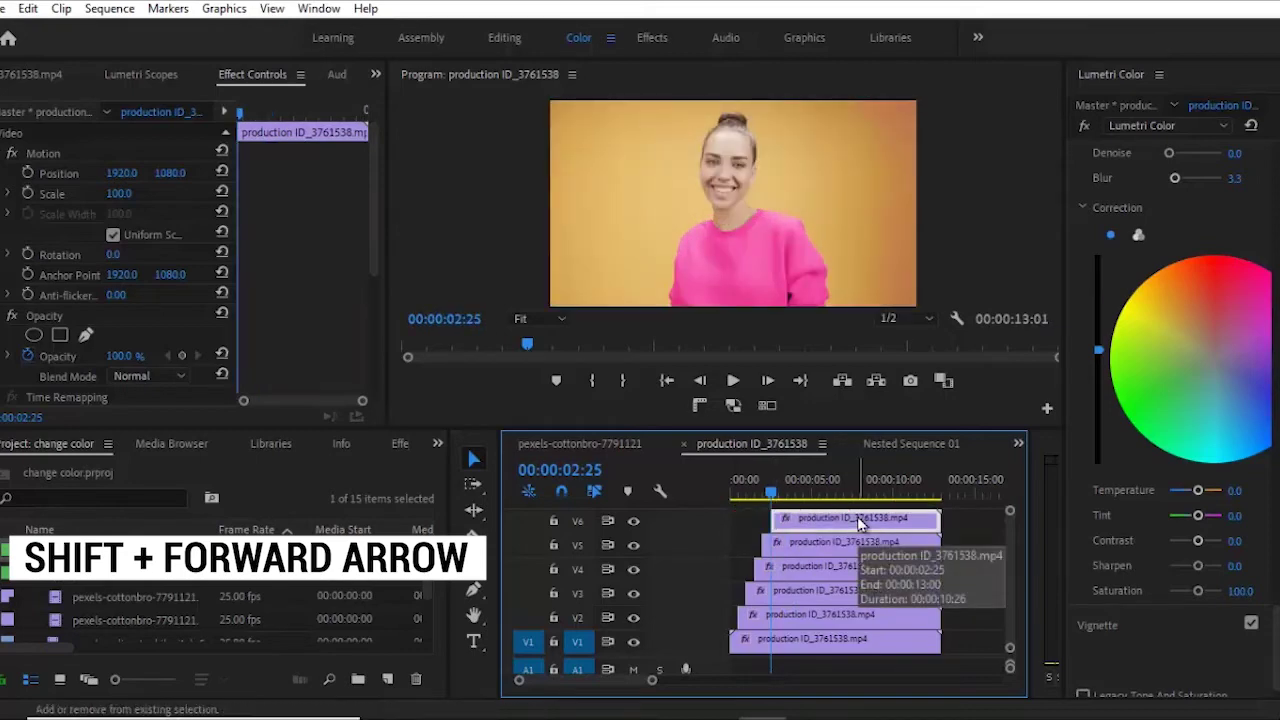
- Move the playhead to 00:00:03:25 and trim the end of the V6 clip back to it
key(shift+Right)
key(shift+Right)
key(shift+Right)
key(shift+Right)
key(shift+Right)
key(shift+Right)
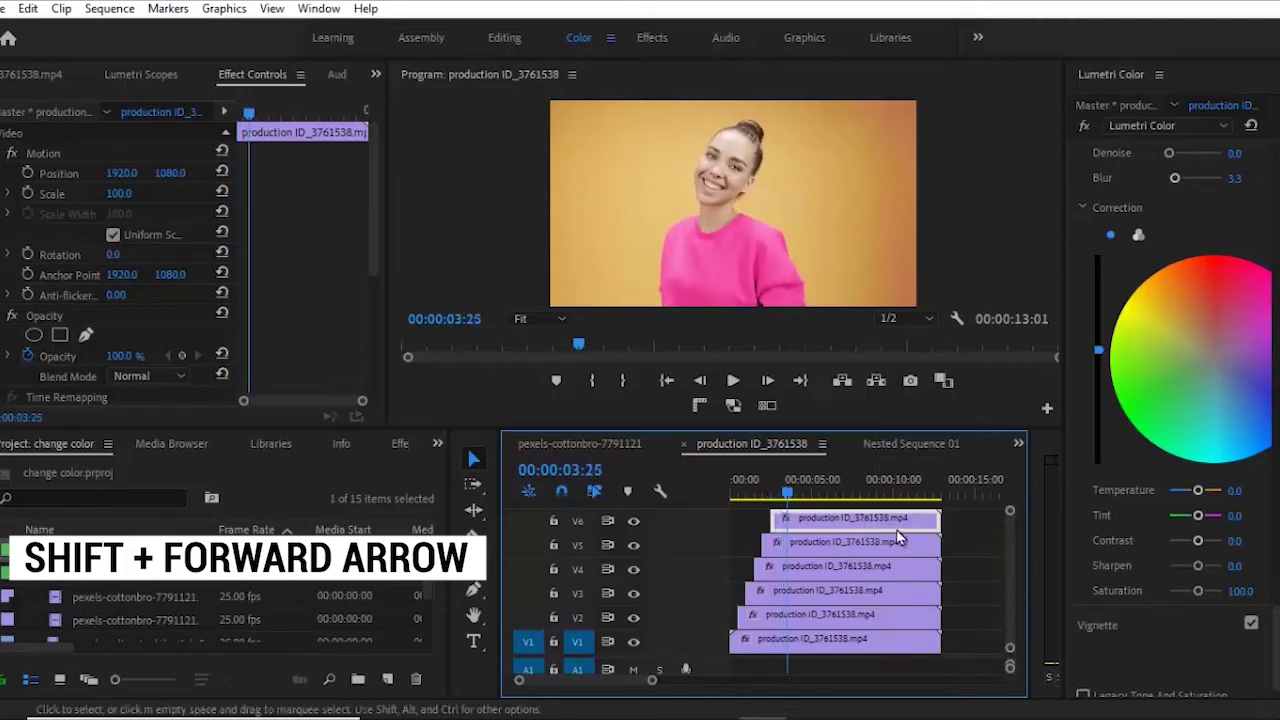
drag(937, 518, 787, 522)
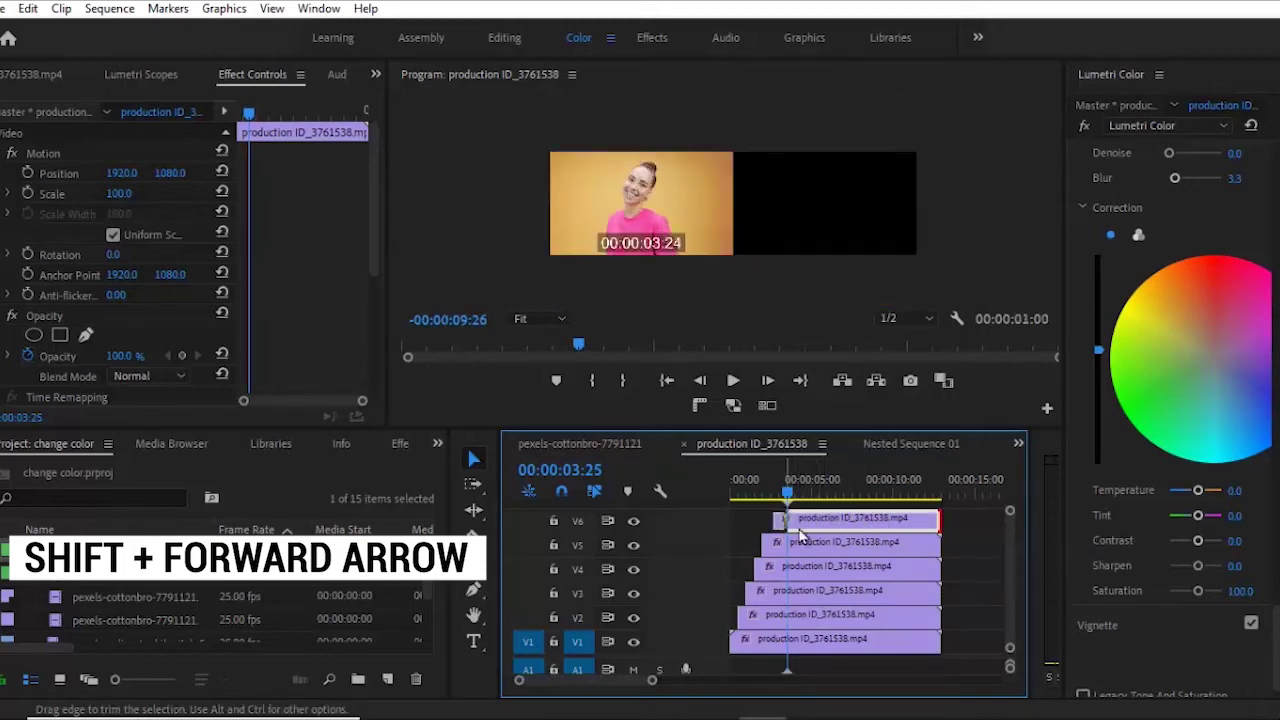
key(e)
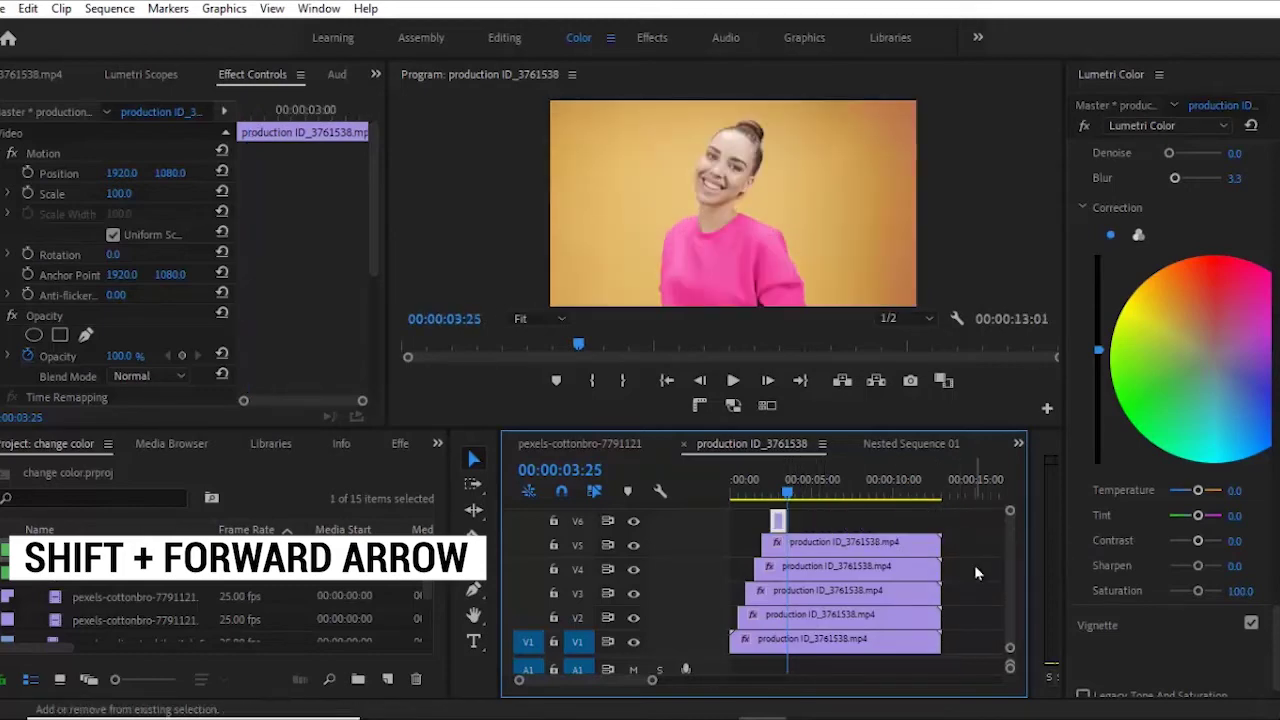
- Move the playhead to 00:00:04:25 and trim the end of the V5 clip back to it
key(shift+Right)
key(shift+Right)
key(shift+Right)
key(shift+Right)
key(shift+Right)
key(shift+Right)
key(shift+Right)
key(shift+Right)
key(shift+Right)
key(shift+Right)
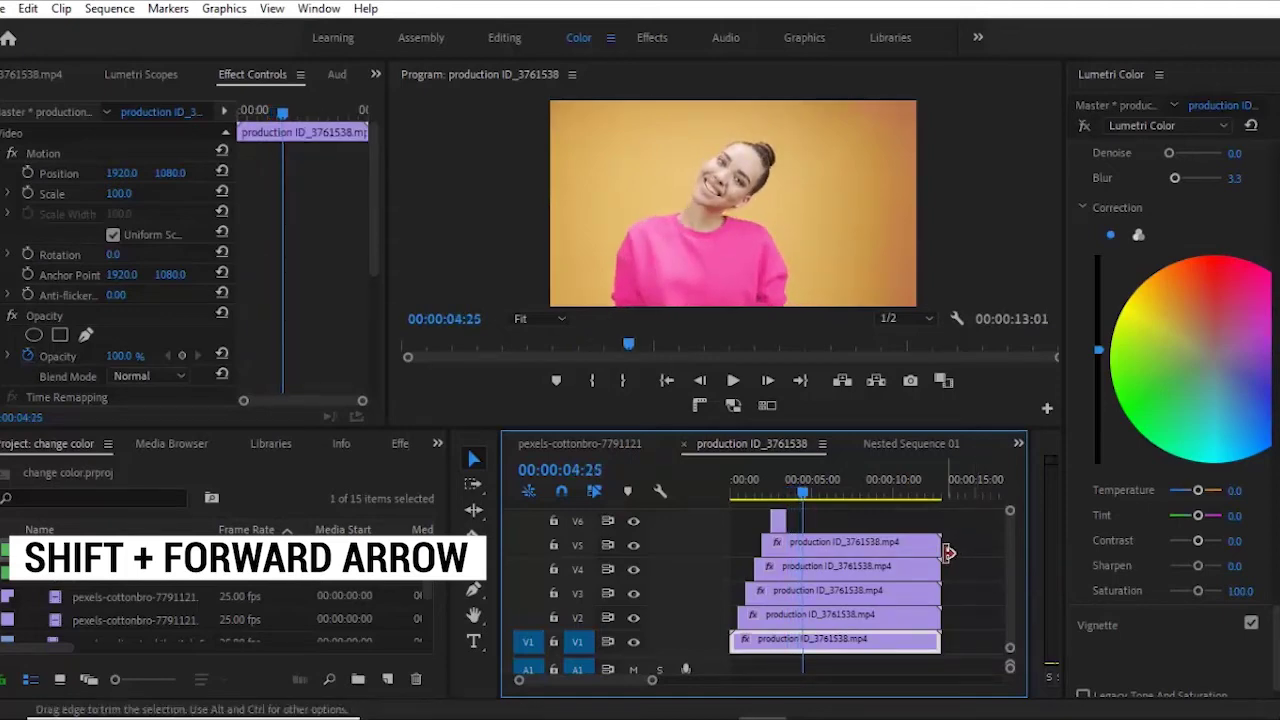
drag(936, 549, 803, 560)
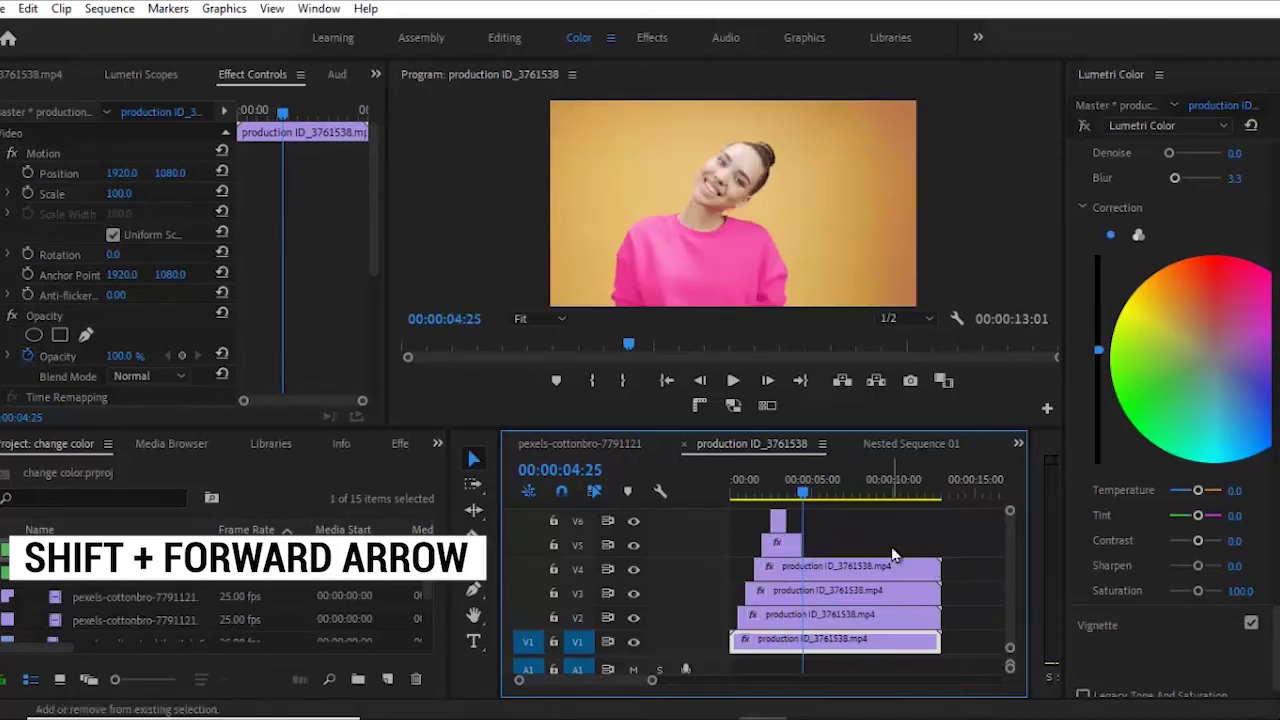
- Move the playhead to 00:00:05:25 and trim the end of the V4 clip back to it
key(shift+Right)
key(shift+Right)
key(shift+Right)
key(shift+Right)
key(shift+Right)
key(shift+Right)
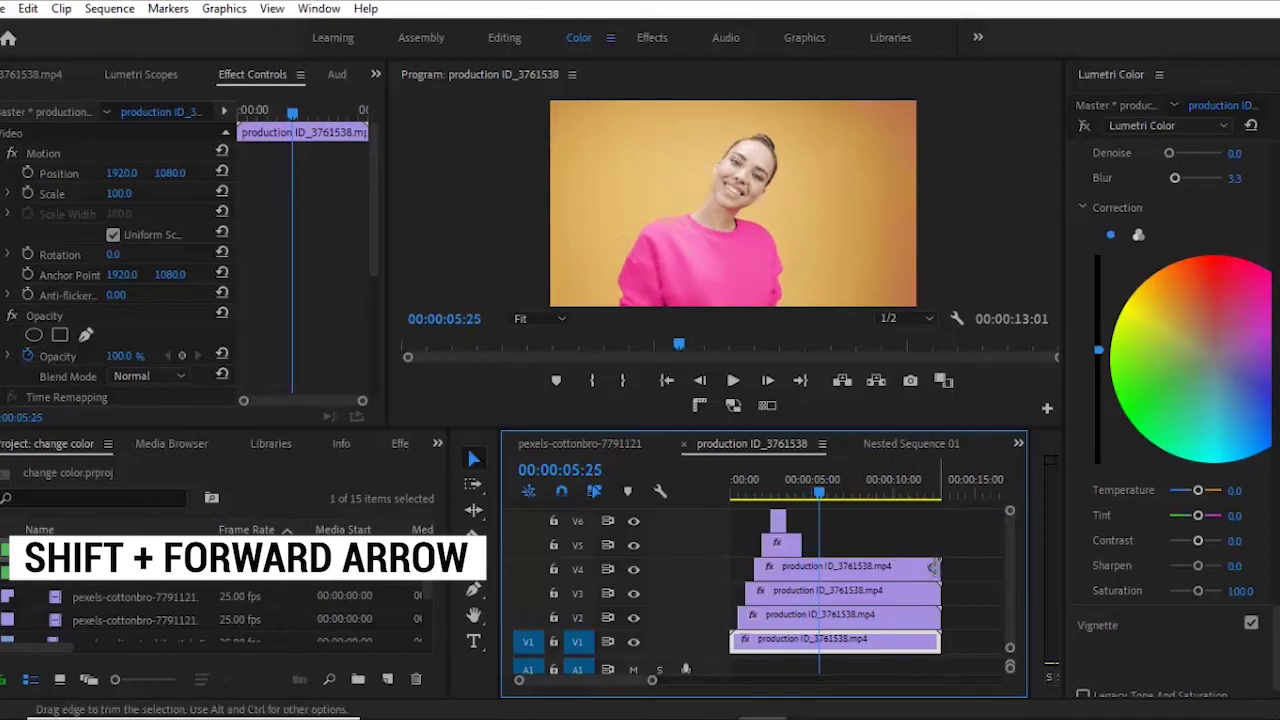
drag(938, 570, 938, 572)
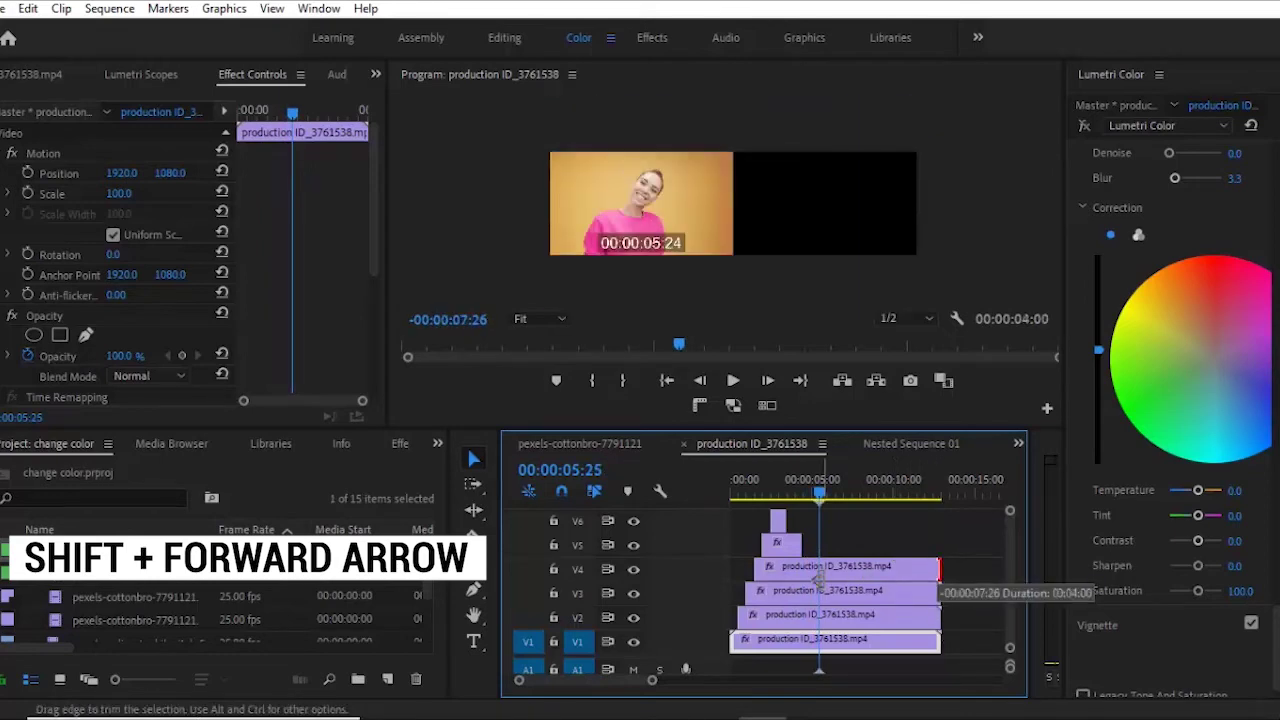
drag(818, 578, 818, 578)
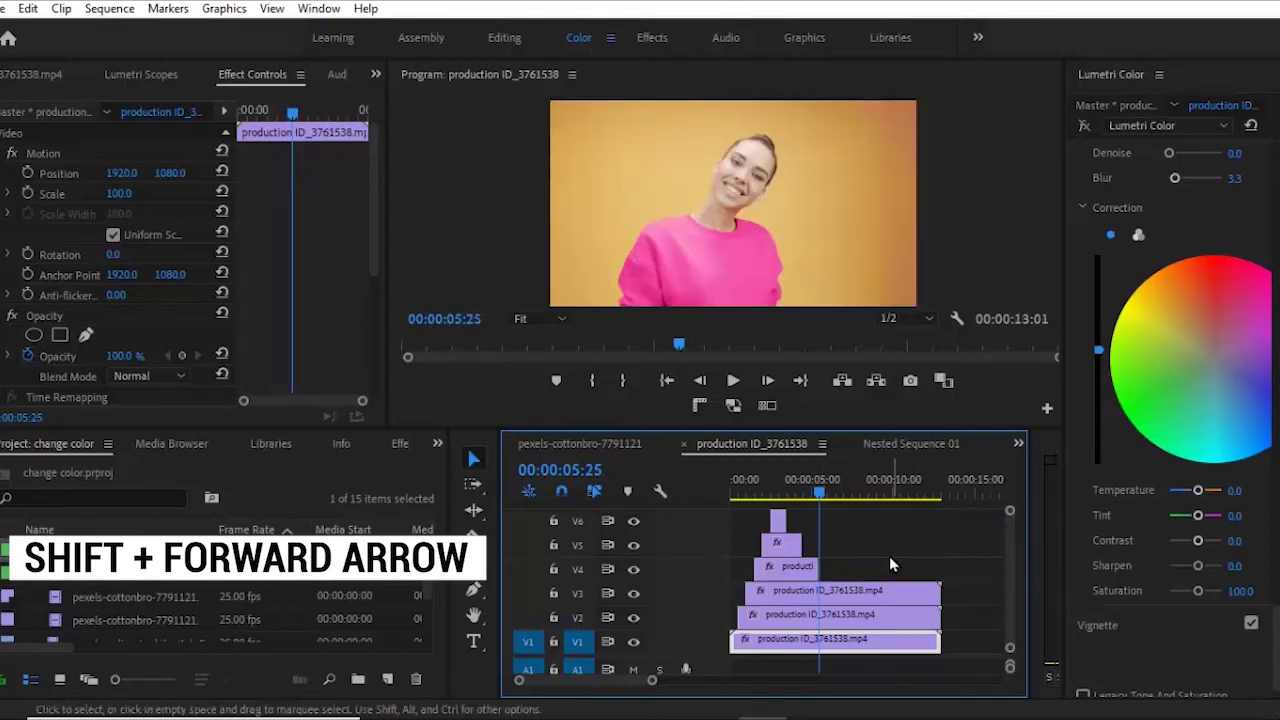
- Move the playhead to 00:00:06:25 and trim the end of the V3 clip back to it
key(shift+Right)
key(shift+Right)
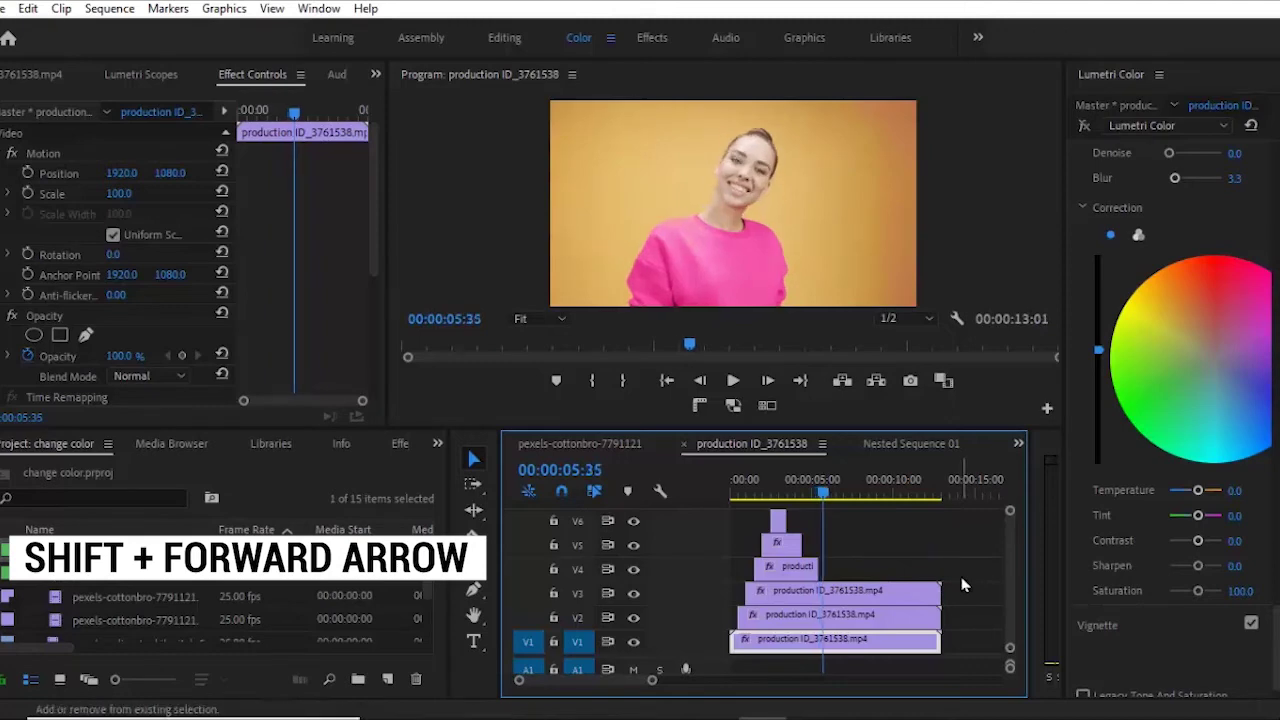
key(shift+Right)
key(shift+Right)
key(shift+Right)
key(shift+Right)
key(shift+Right)
key(shift+Right)
key(shift+Right)
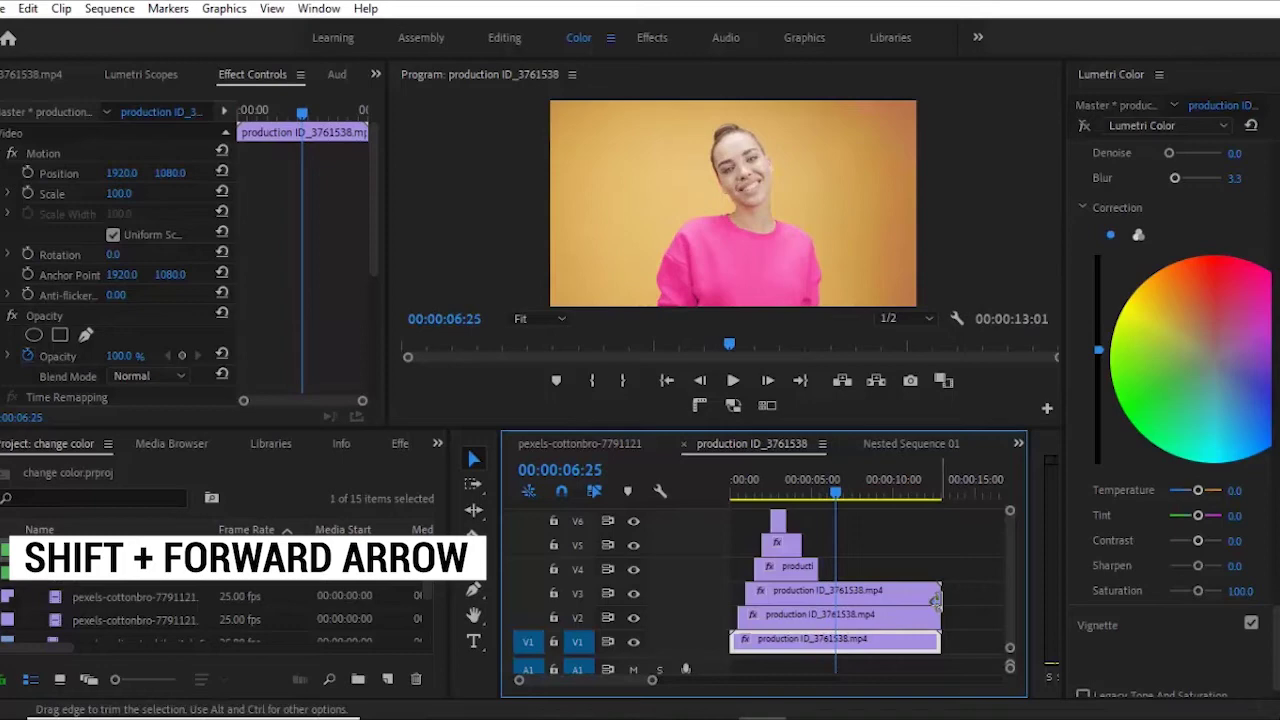
drag(935, 598, 838, 606)
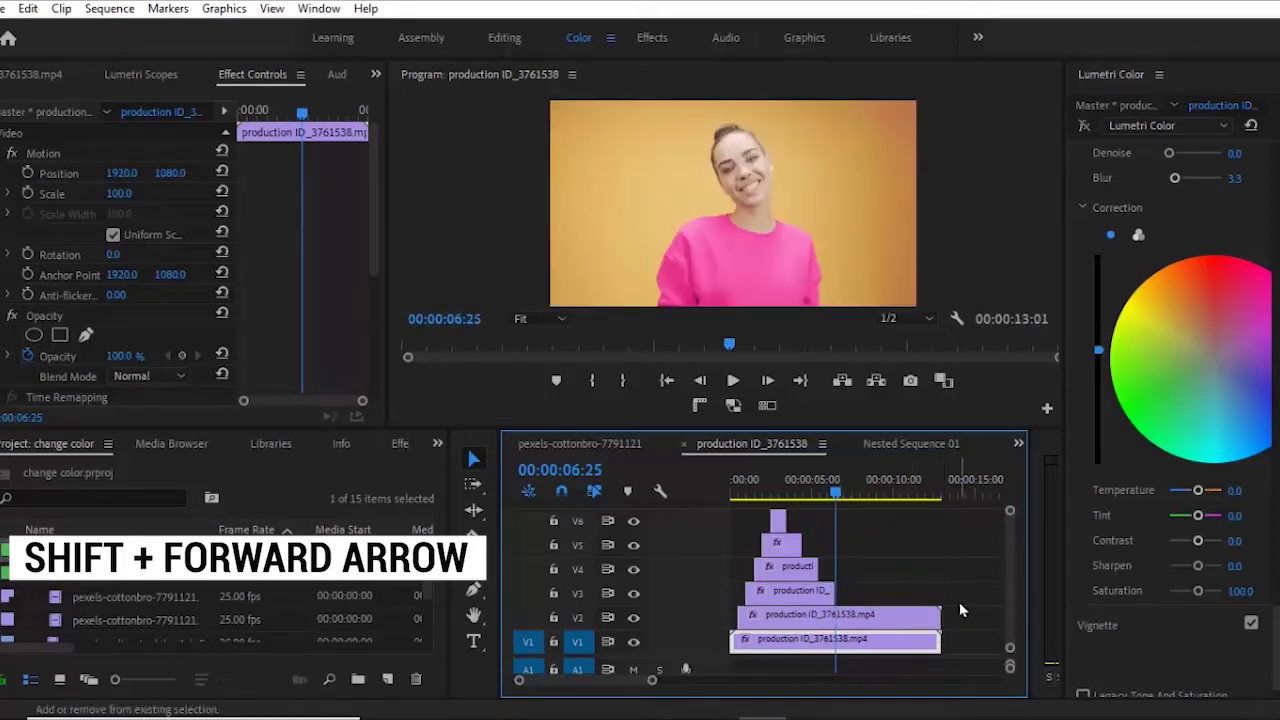
- Move the playhead to 00:00:07:25 and trim the end of the V2 clip back to it
key(shift+Right)
key(shift+Right)
key(shift+Right)
key(shift+Right)
key(shift+Right)
key(shift+Right)
key(shift+Right)
key(shift+Right)
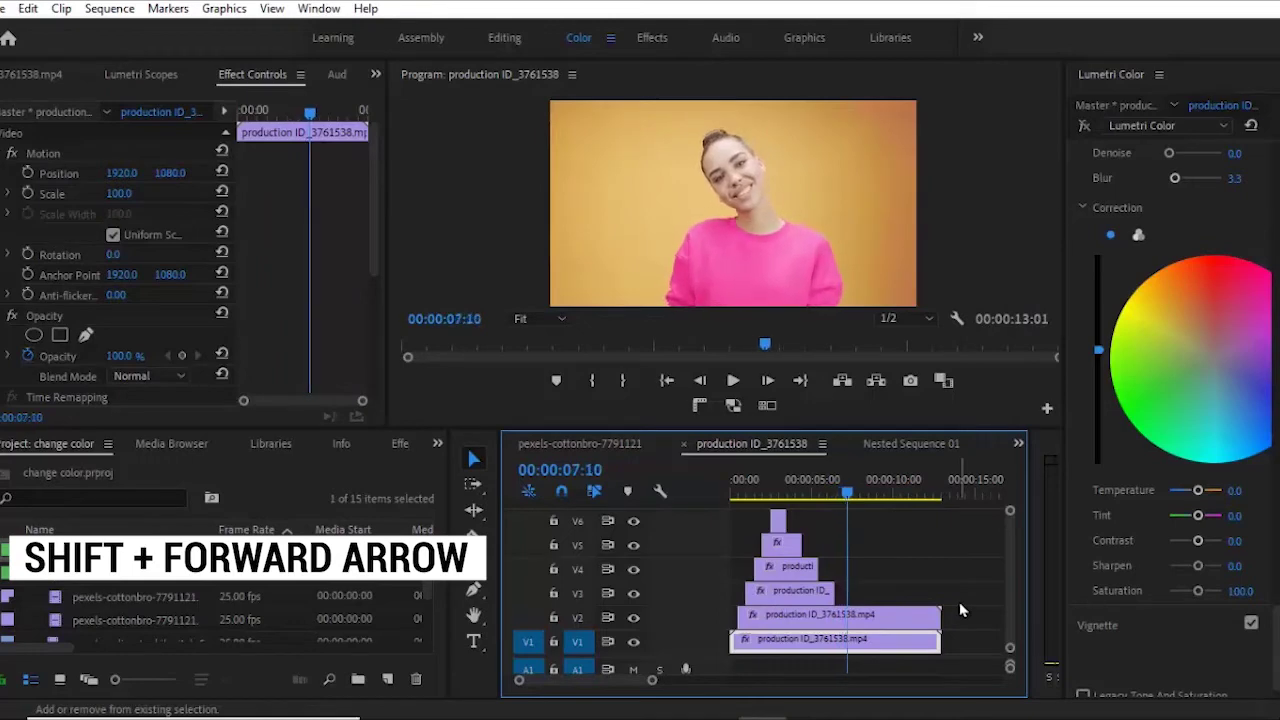
key(shift+Right)
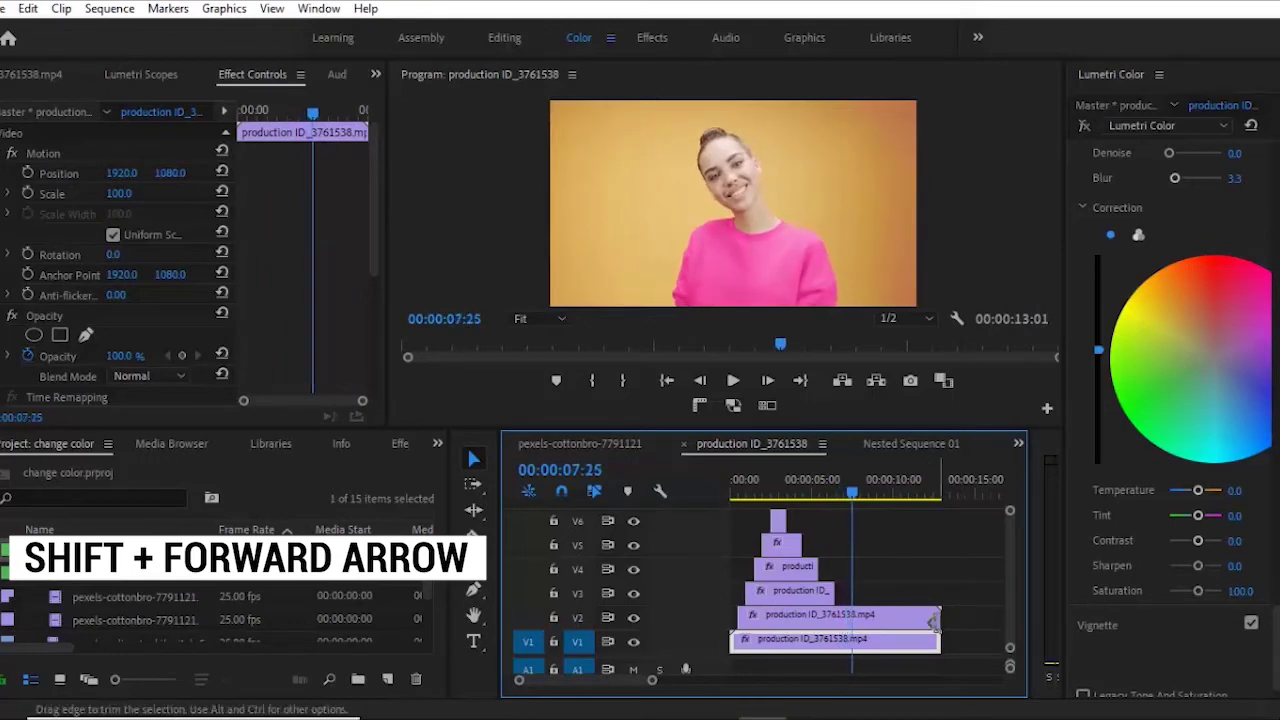
drag(926, 626, 851, 618)
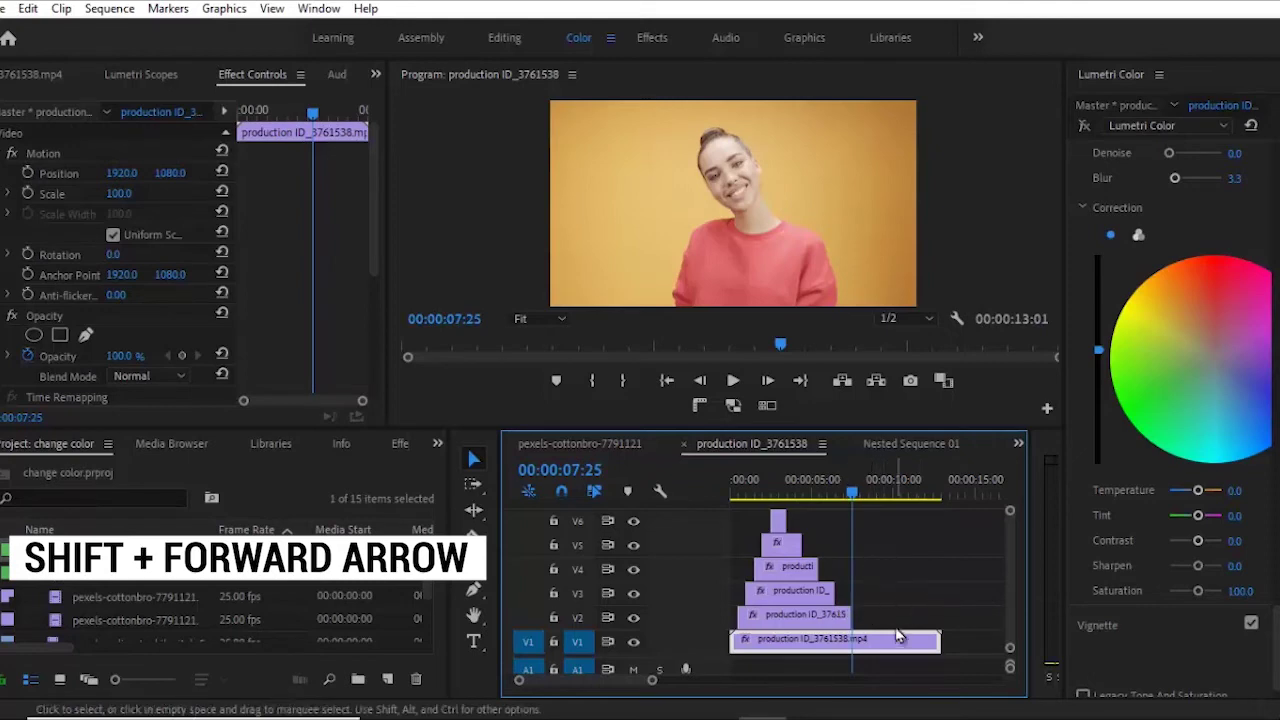
- Save the project and scrub across the end of the V2 clip to check the sweater color change
click(845, 491)
key(ctrl+s)
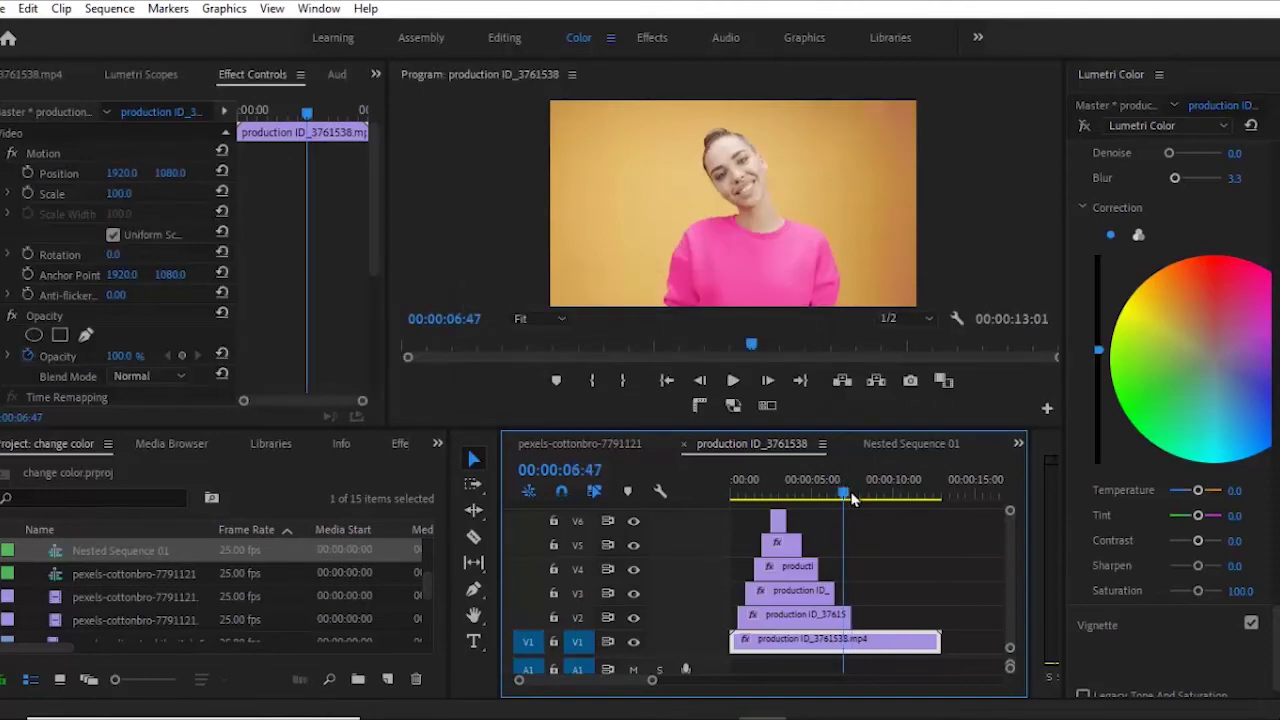
click(870, 493)
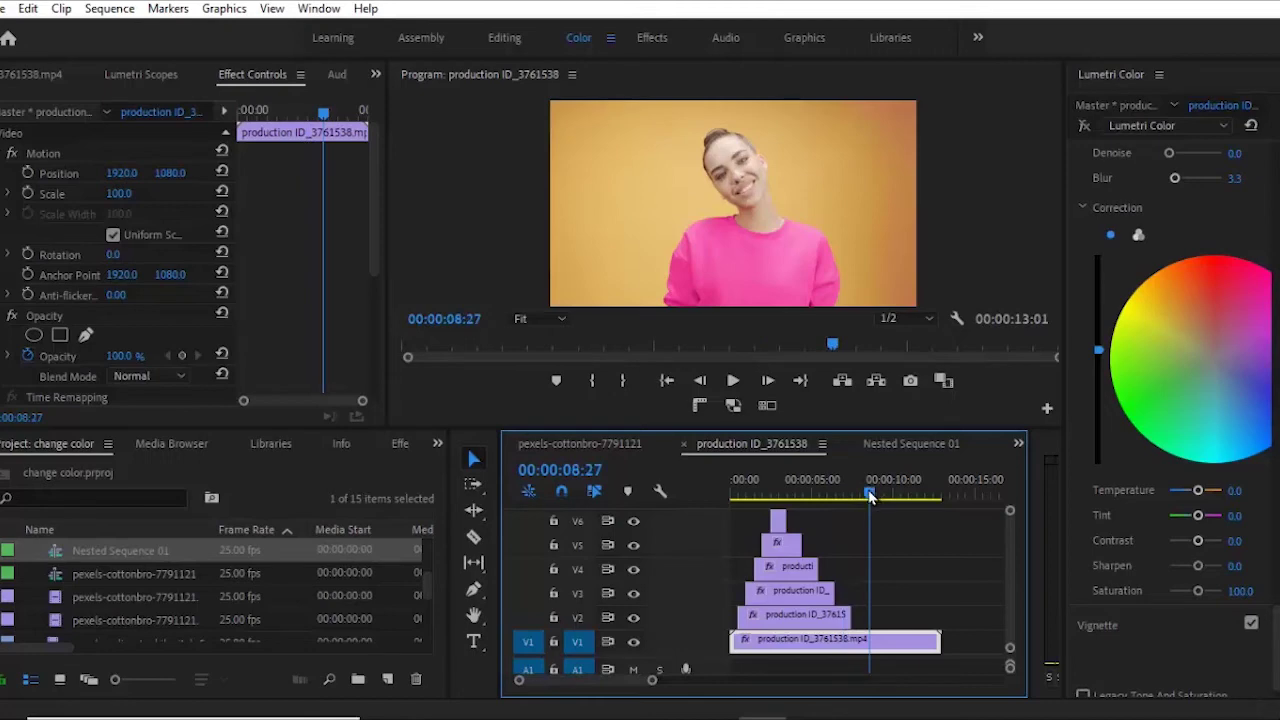
click(840, 492)
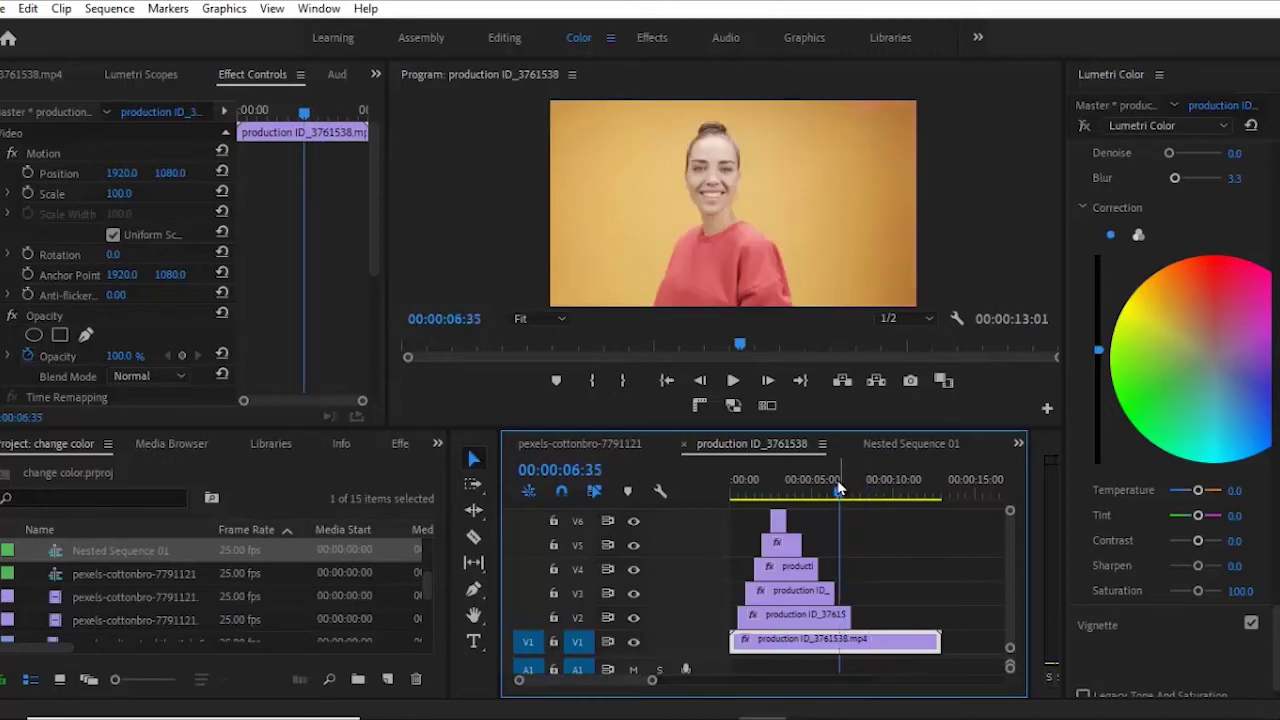
- Recolor the sweater on the V3 clip to bright orange using the HSL Secondary Correction wheel and a temperature of 100
click(833, 484)
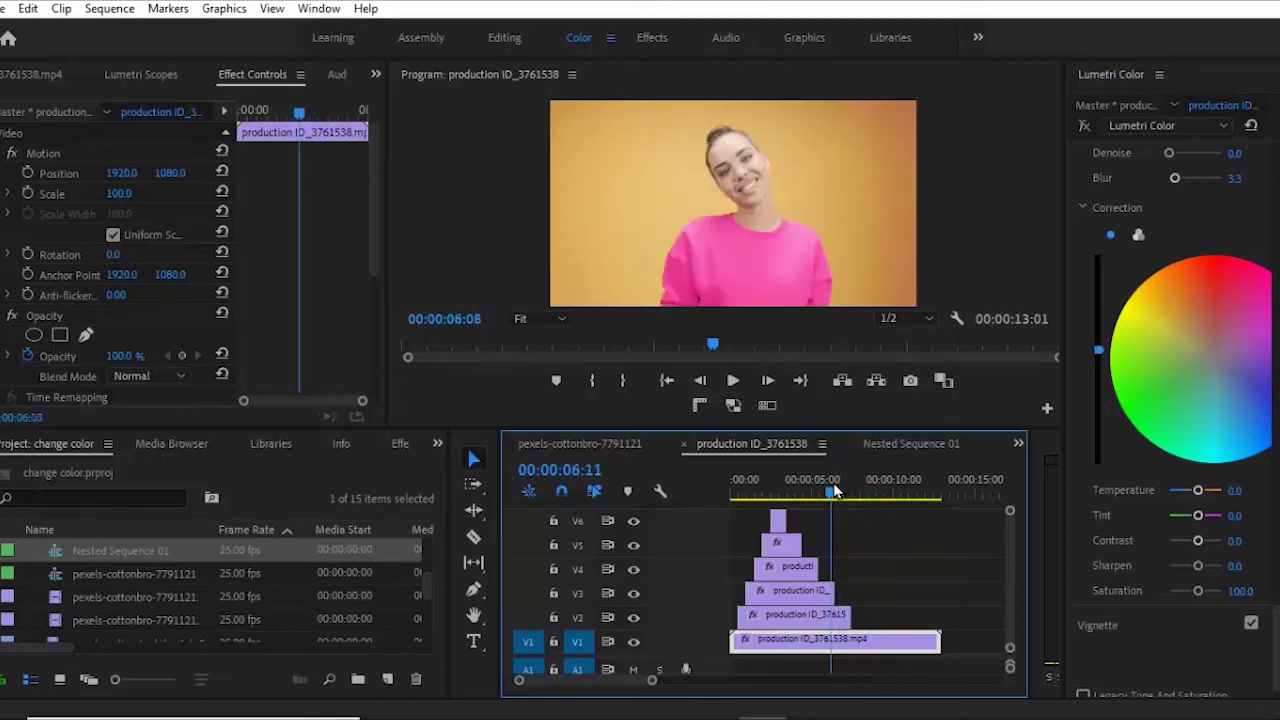
click(815, 584)
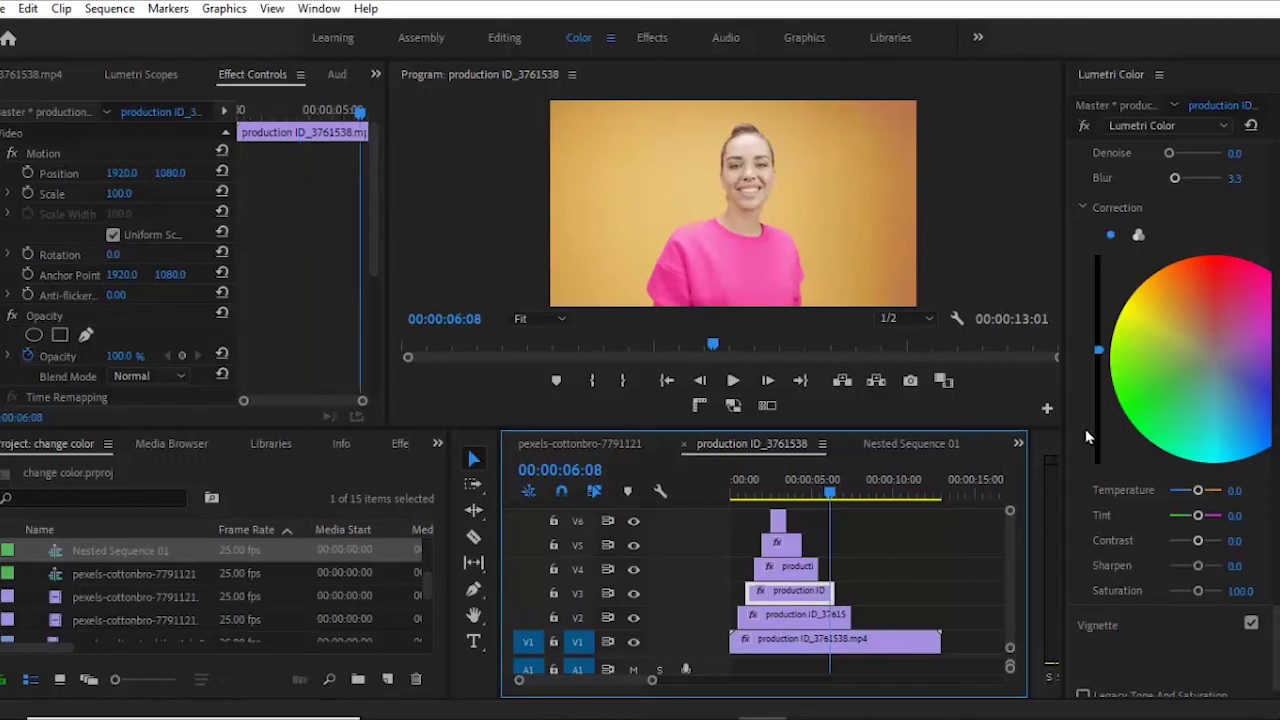
drag(1196, 404, 1181, 398)
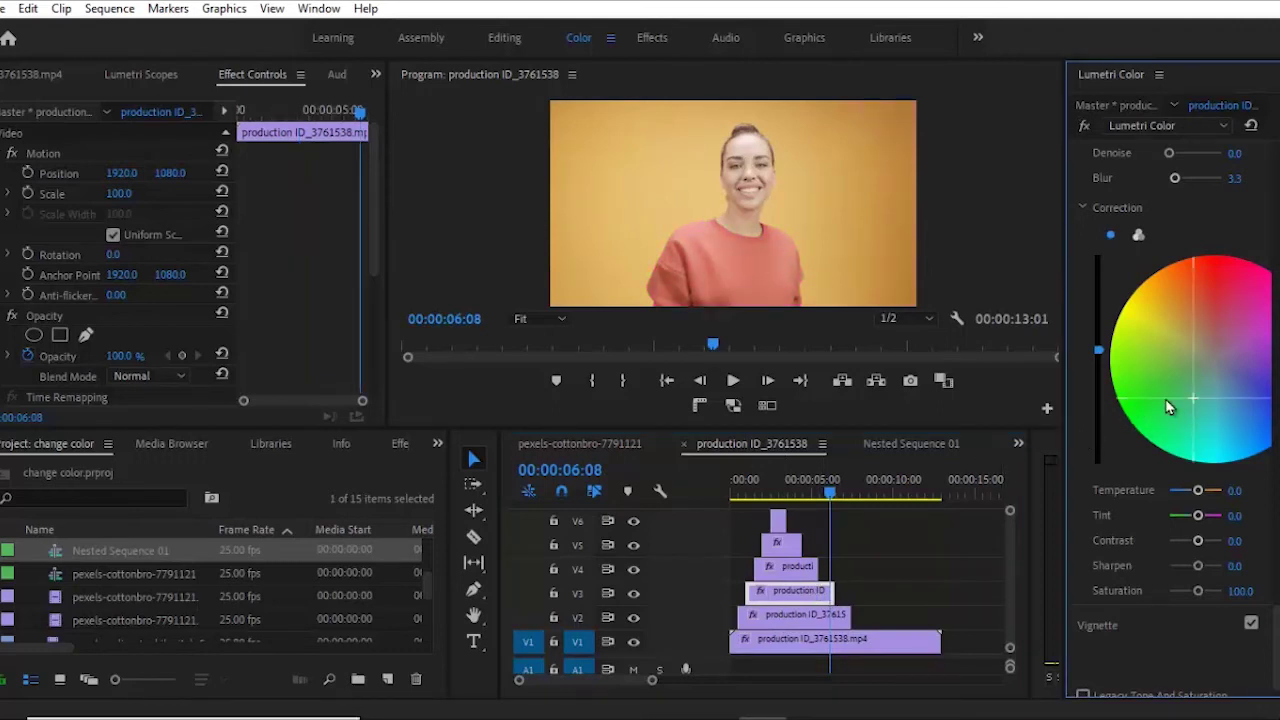
drag(974, 421, 392, 503)
drag(1178, 377, 1072, 433)
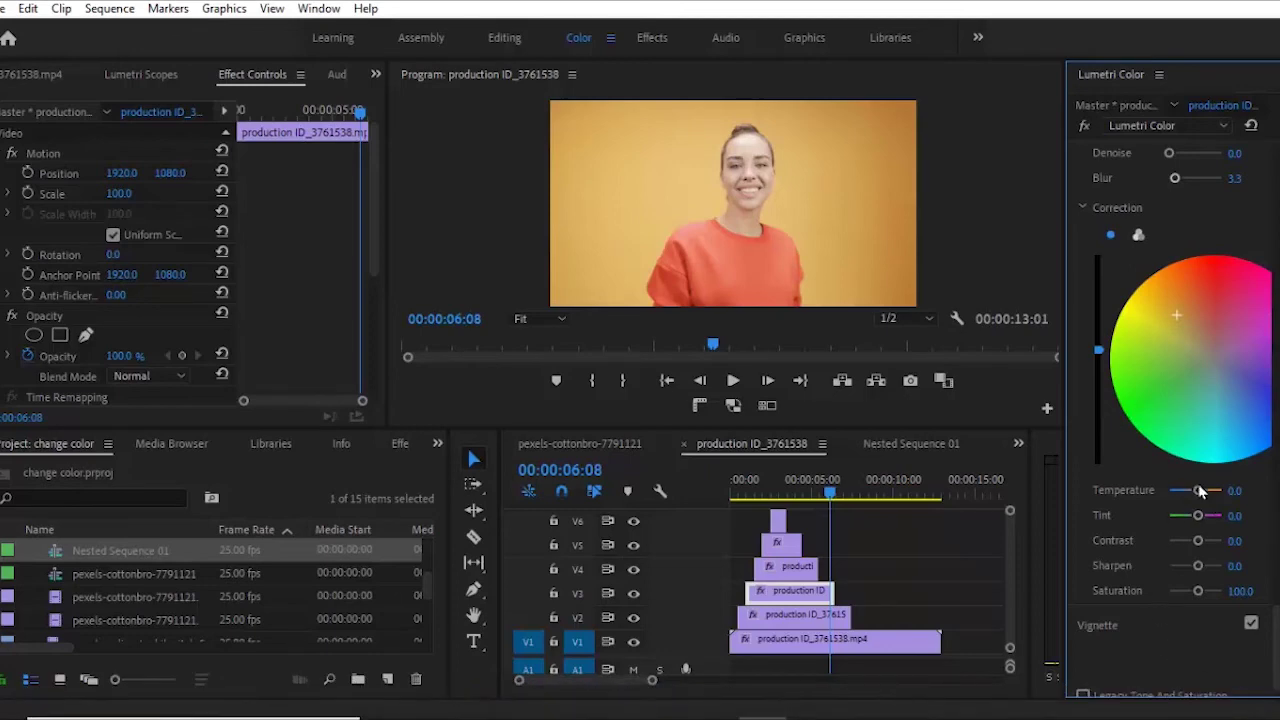
drag(1233, 486, 1249, 482)
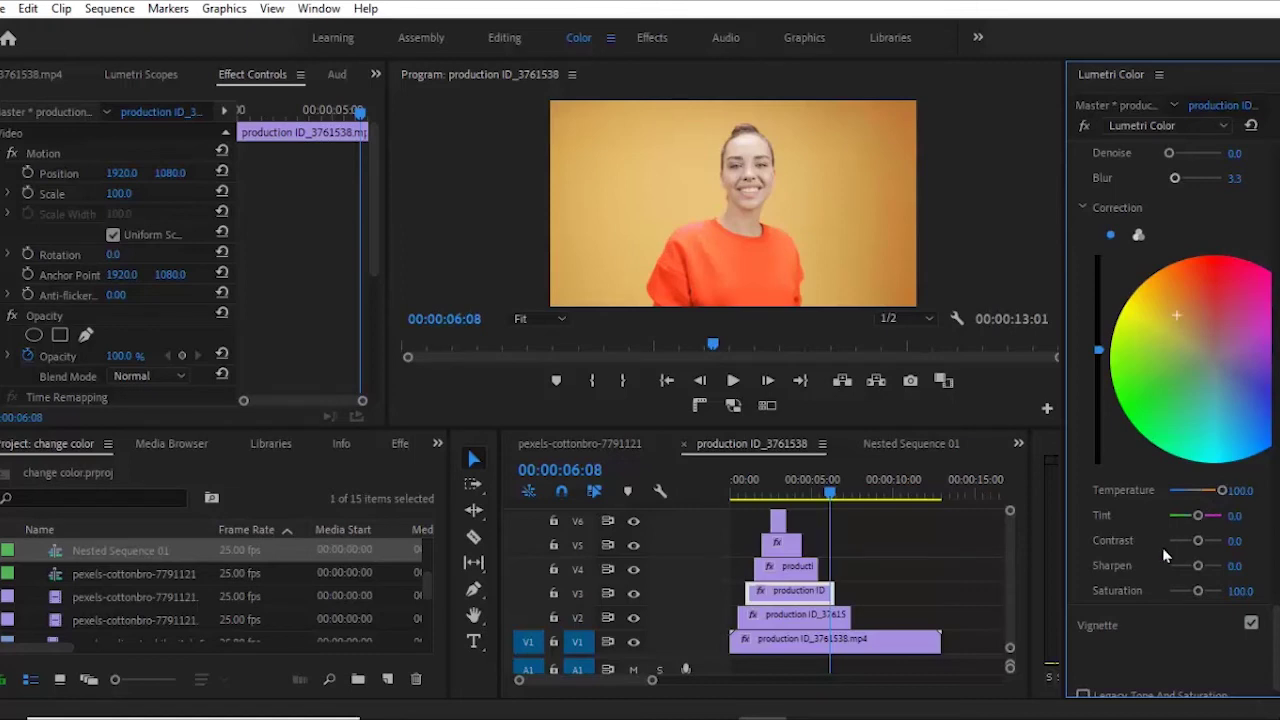
- Recolor the sweater on the V4 clip to mustard yellow using the HSL Secondary Correction wheel and a saturation of 200
click(817, 496)
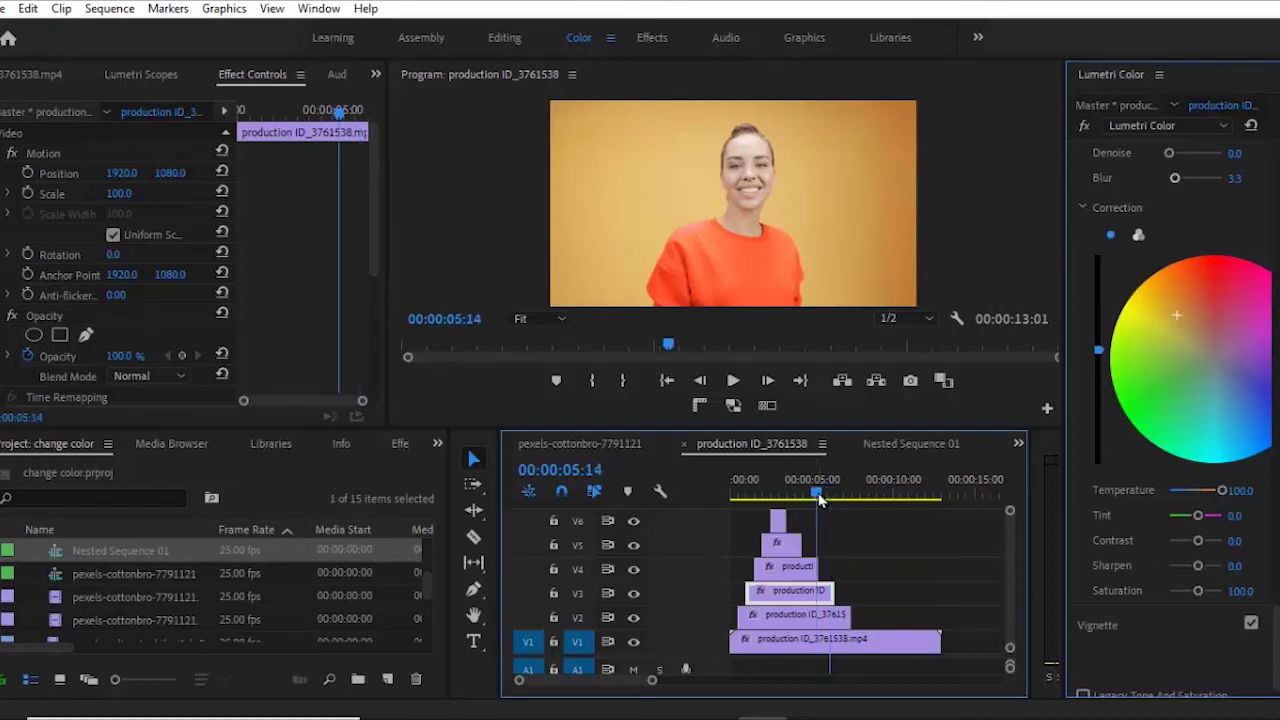
click(795, 566)
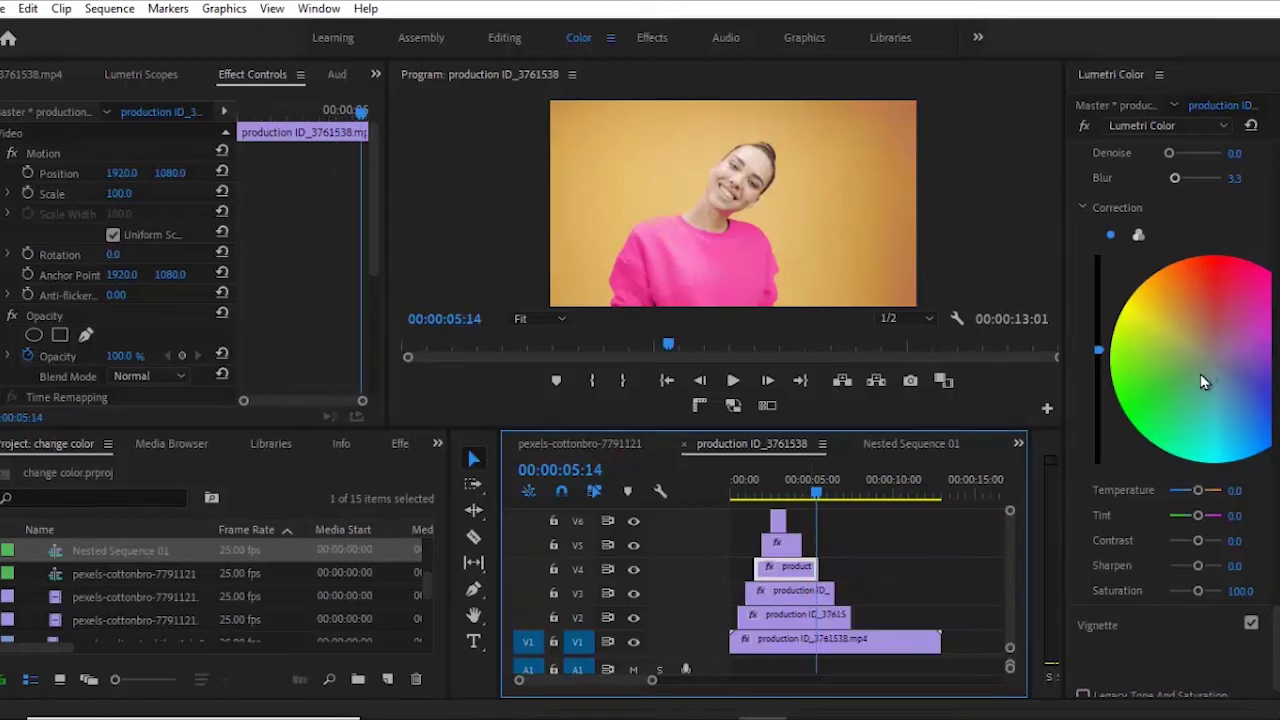
drag(1201, 375, 1250, 423)
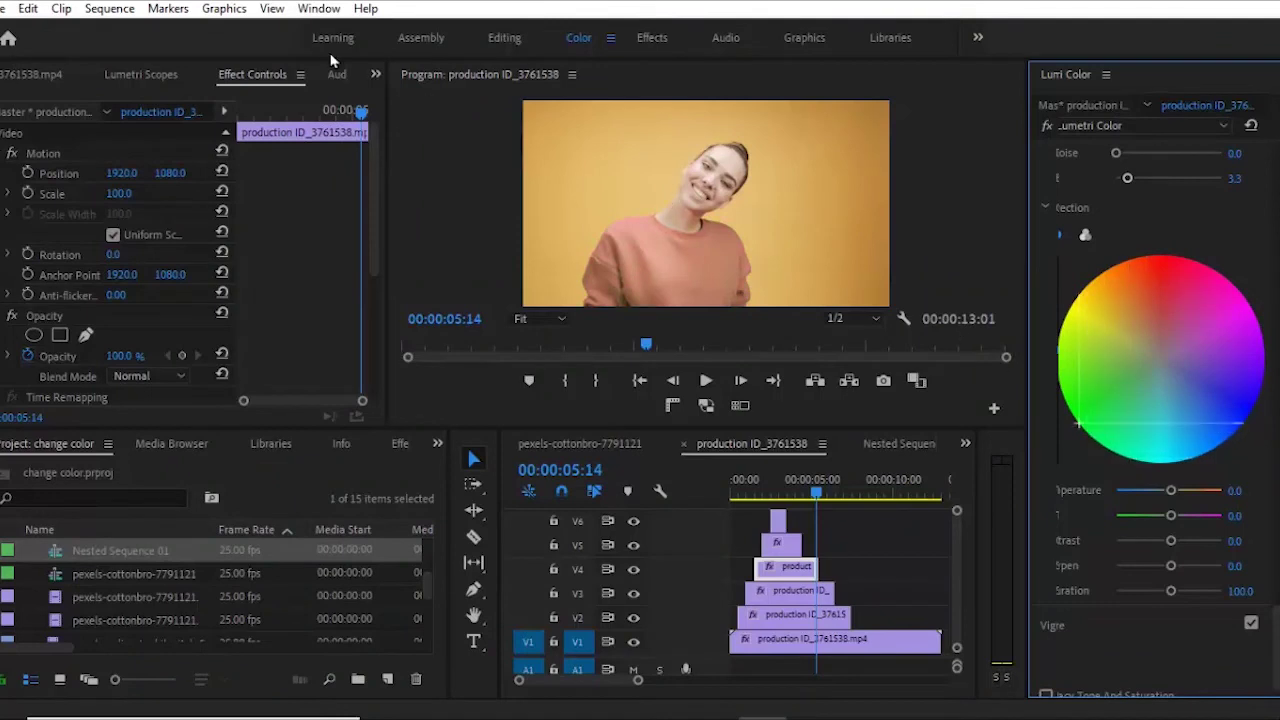
drag(1078, 424, 1090, 355)
drag(1171, 516, 1121, 516)
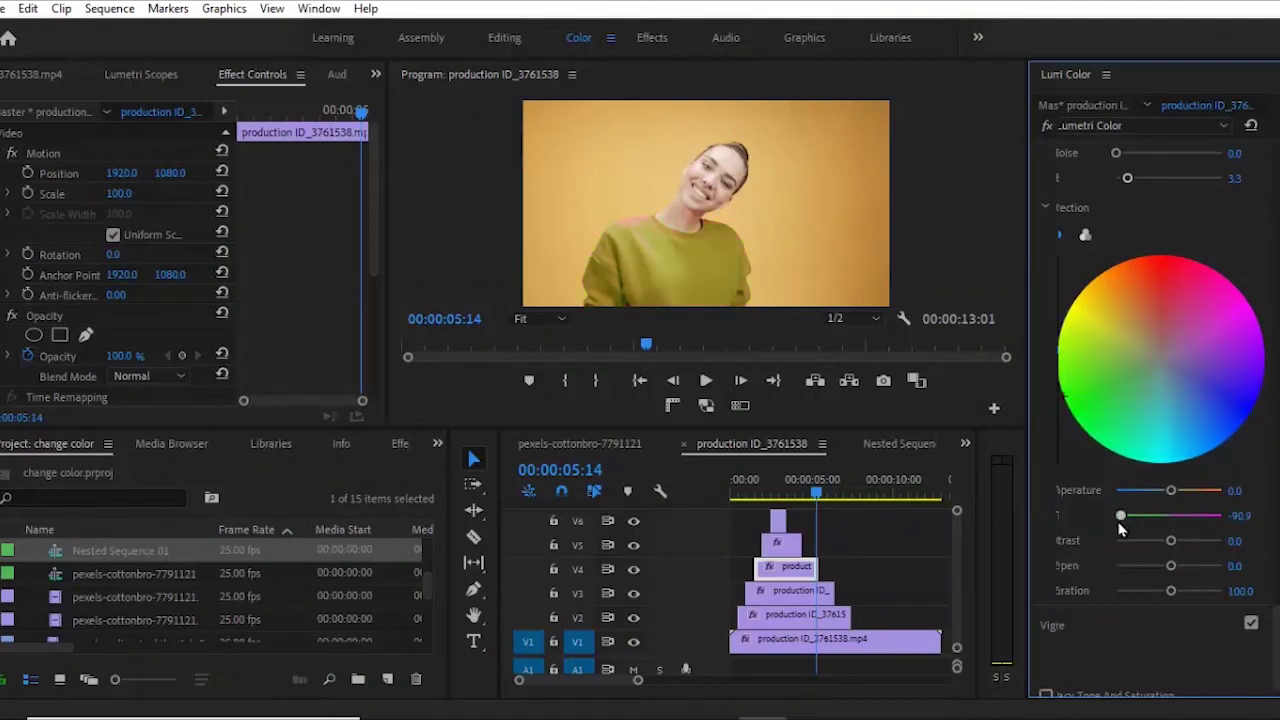
key(ctrl+z)
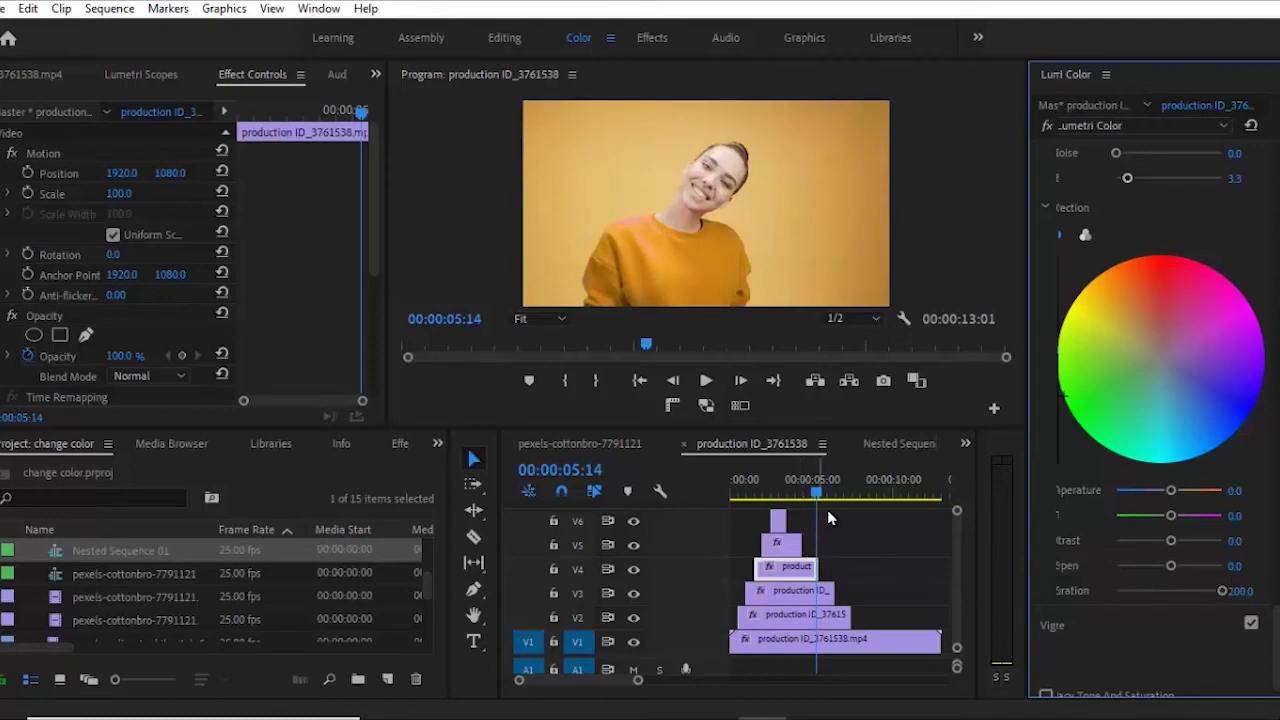
- Move the playhead to 00:00:04:16 and recolor the V5 clip's sweater to bright red using the HSL Secondary Correction wheel and a saturation of 200
click(800, 484)
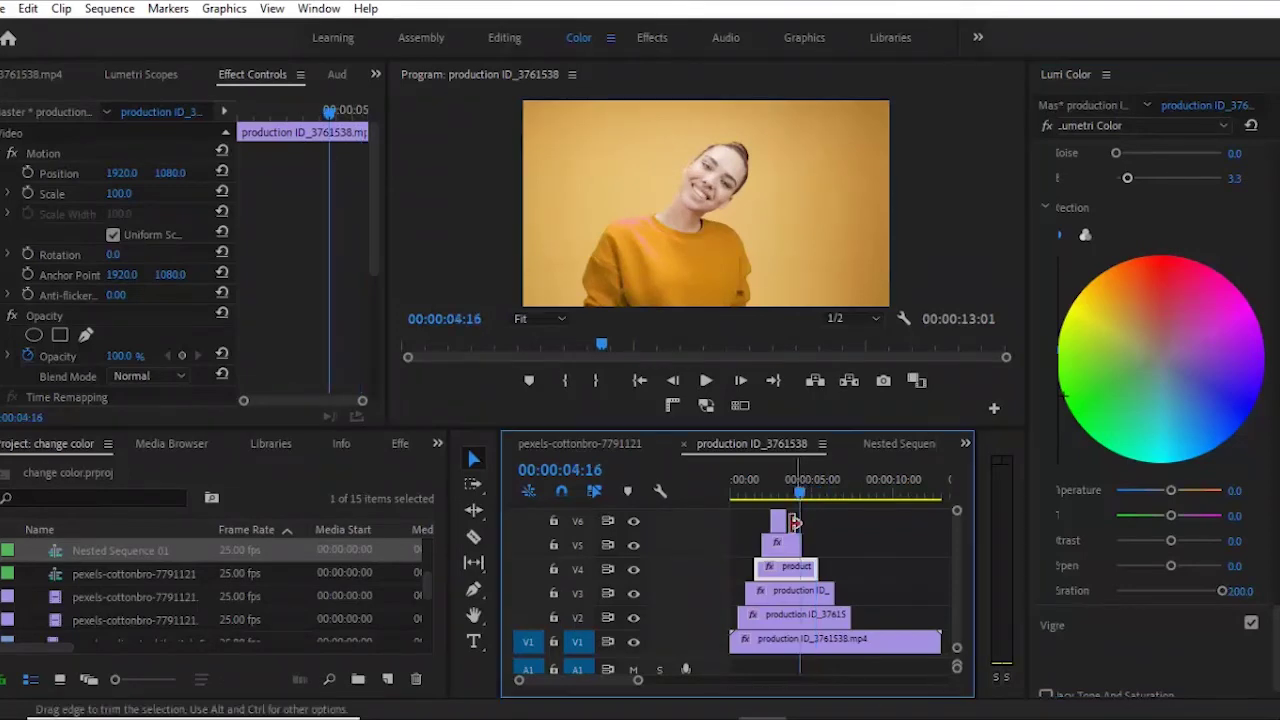
click(788, 550)
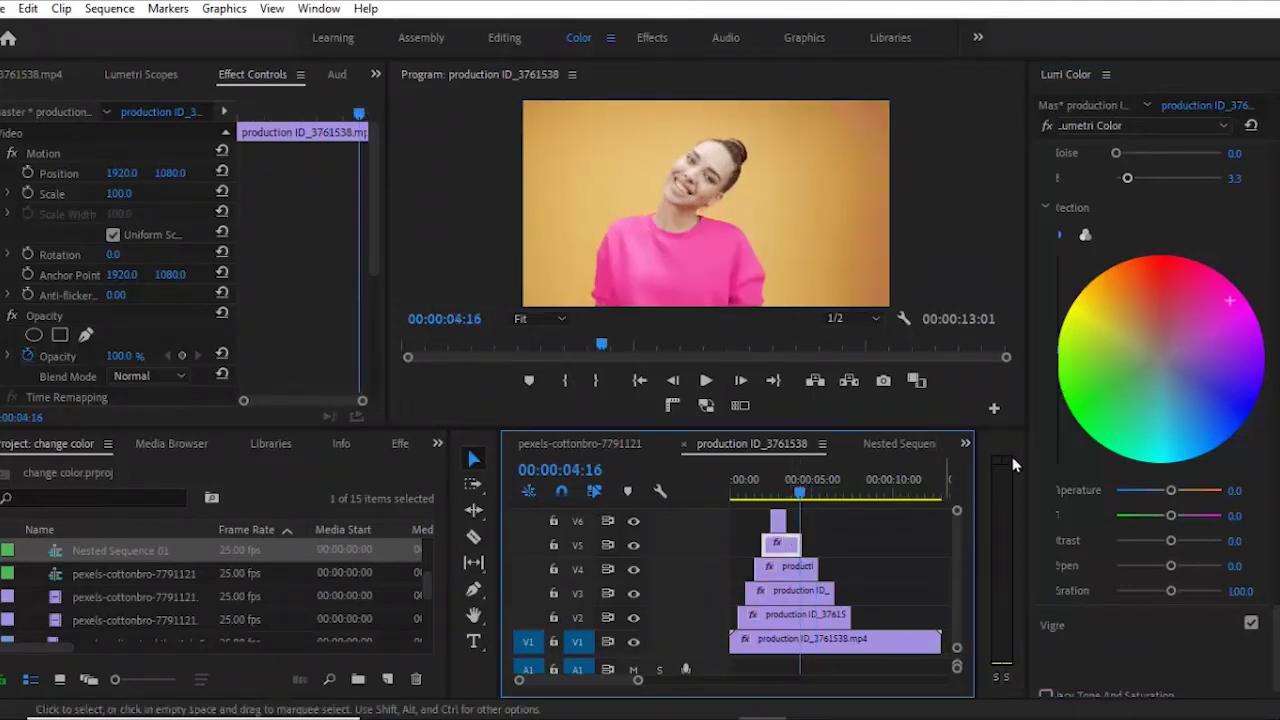
mouse_move(1191, 295)
mouse_down()
mouse_move(961, 213)
mouse_move(476, 2)
mouse_move(1219, 299)
mouse_up()
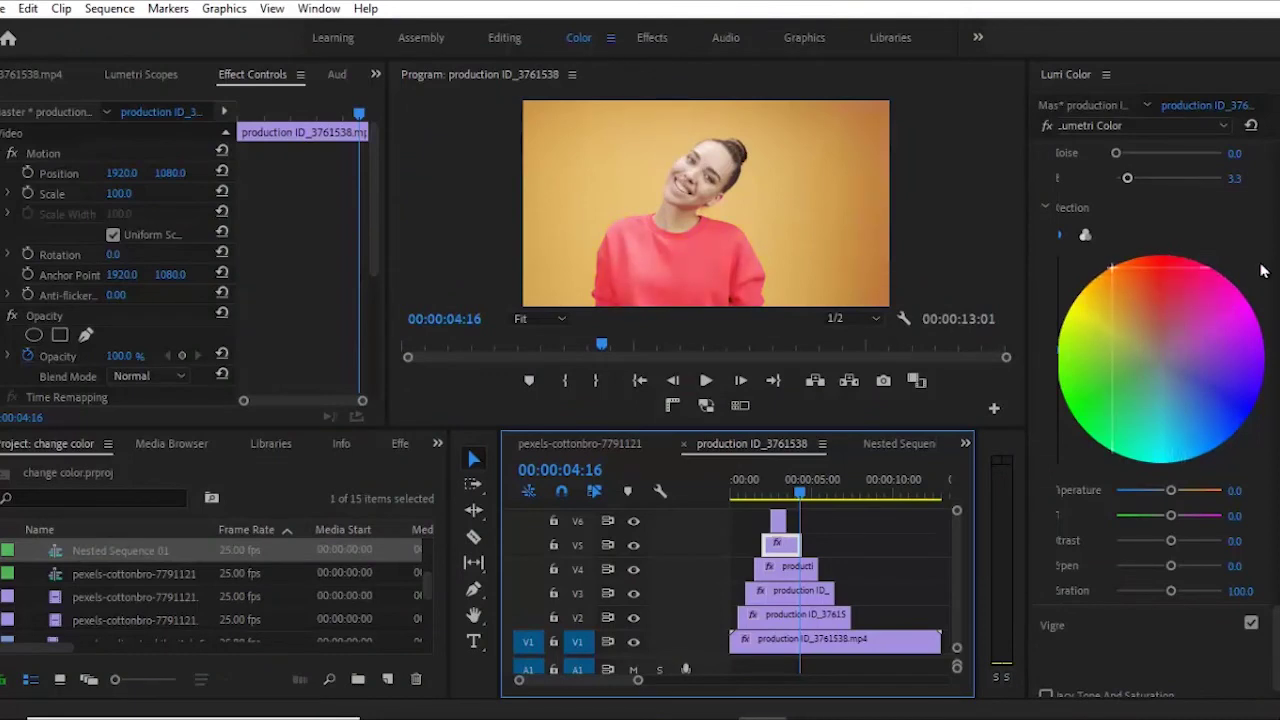
click(1228, 307)
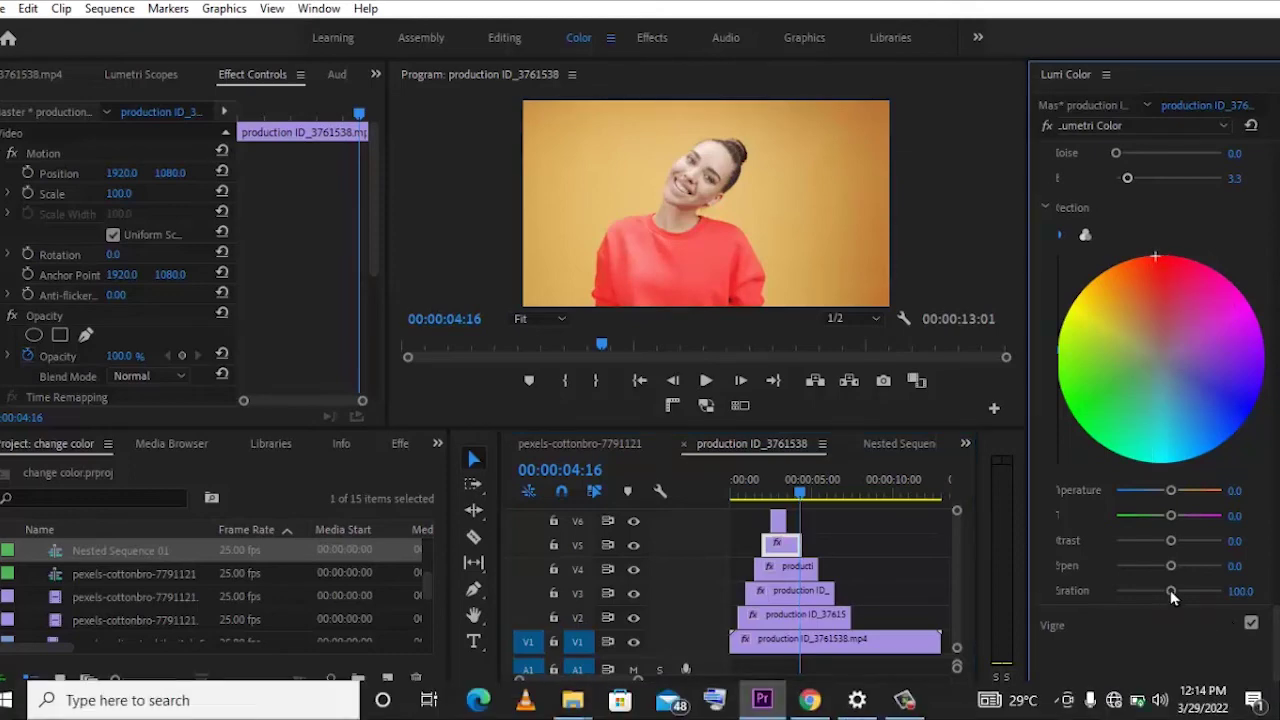
drag(1172, 592, 1212, 591)
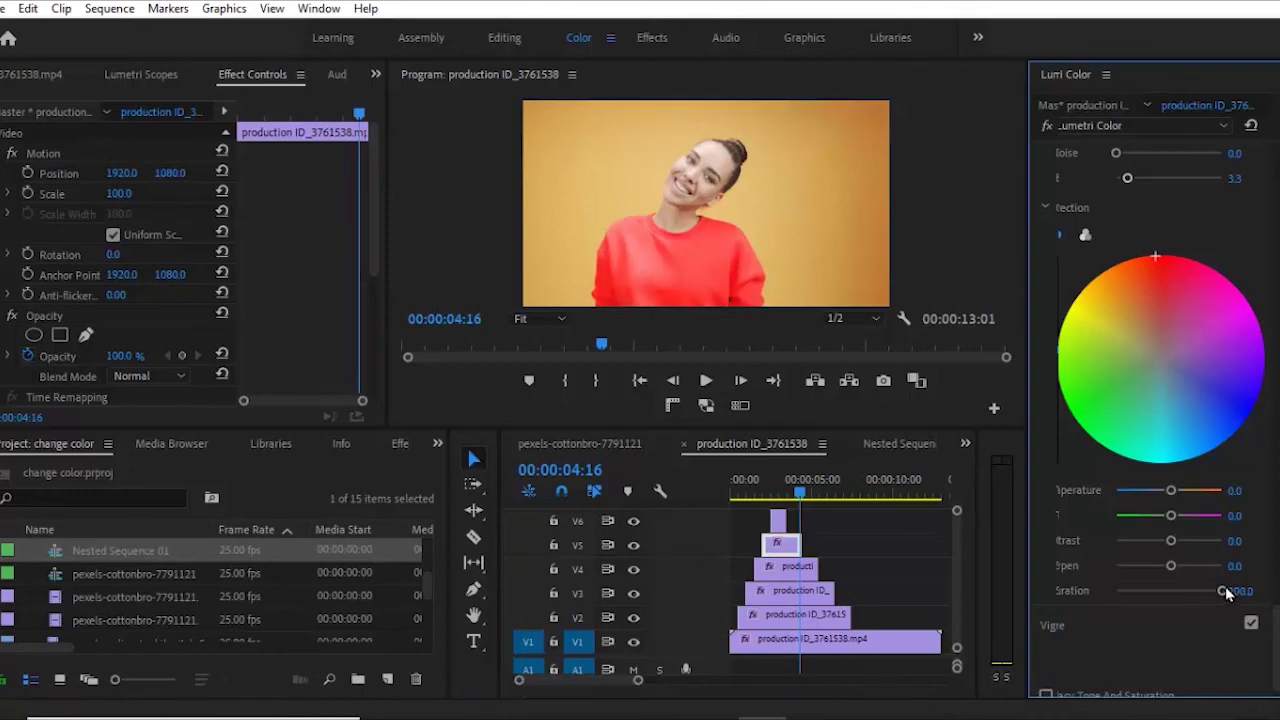
- Move the playhead to 00:00:02:48 and shift the V6 clip's sweater away from pink using the HSL Secondary Correction wheel
click(777, 493)
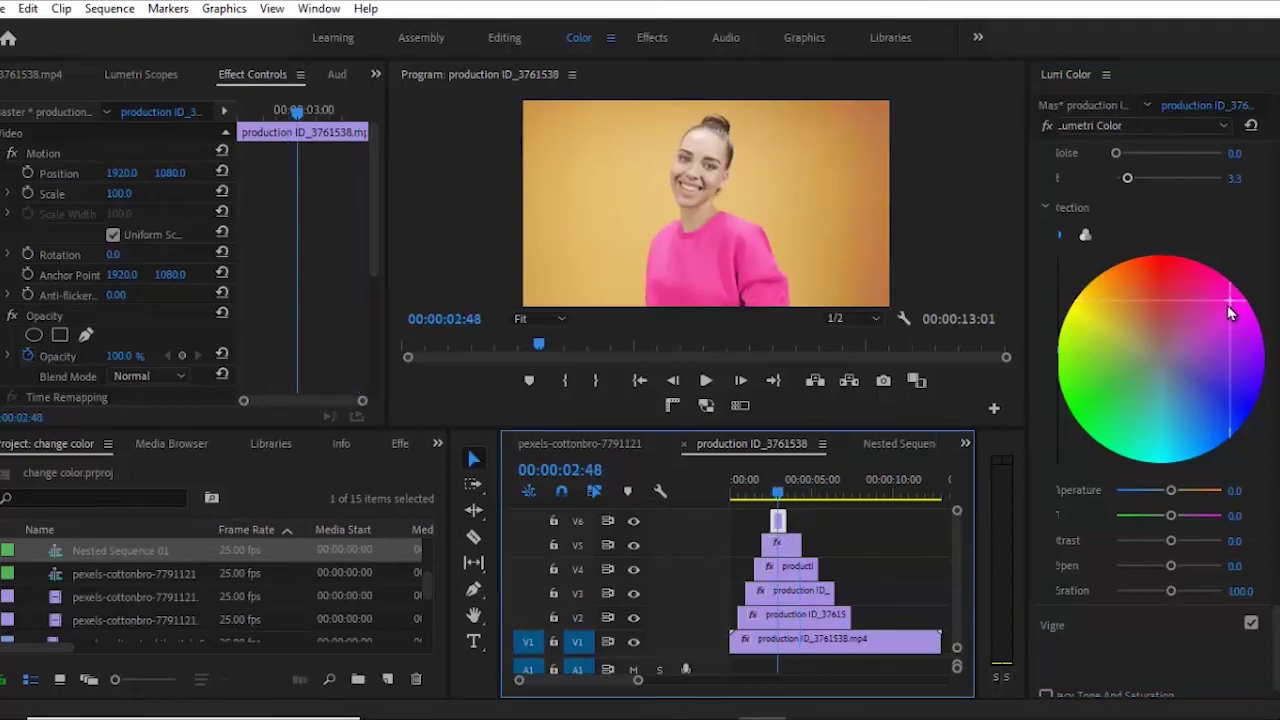
mouse_move(1228, 307)
mouse_down()
mouse_move(1149, 621)
mouse_move(1227, 309)
mouse_move(1158, 463)
mouse_up()
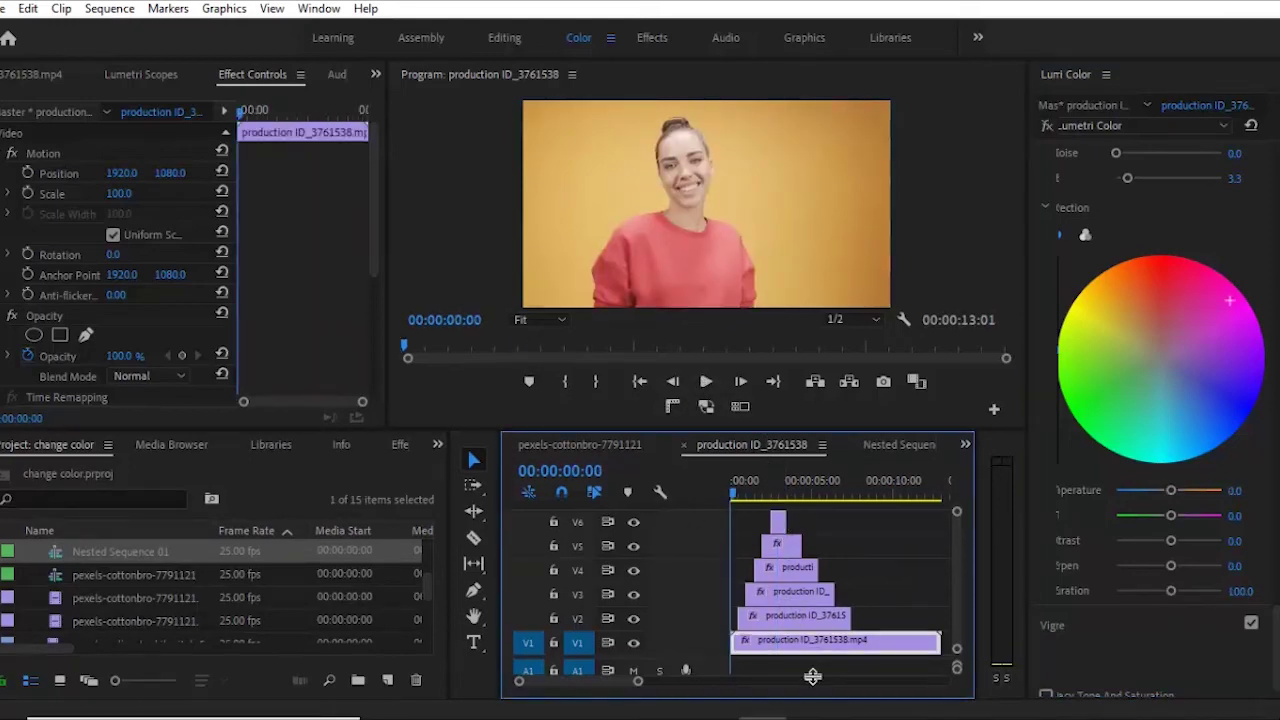
- Enlarge the program preview, play the sequence from the start to check the sweater colors, and restore room for the timeline
drag(790, 431, 806, 653)
click(706, 604)
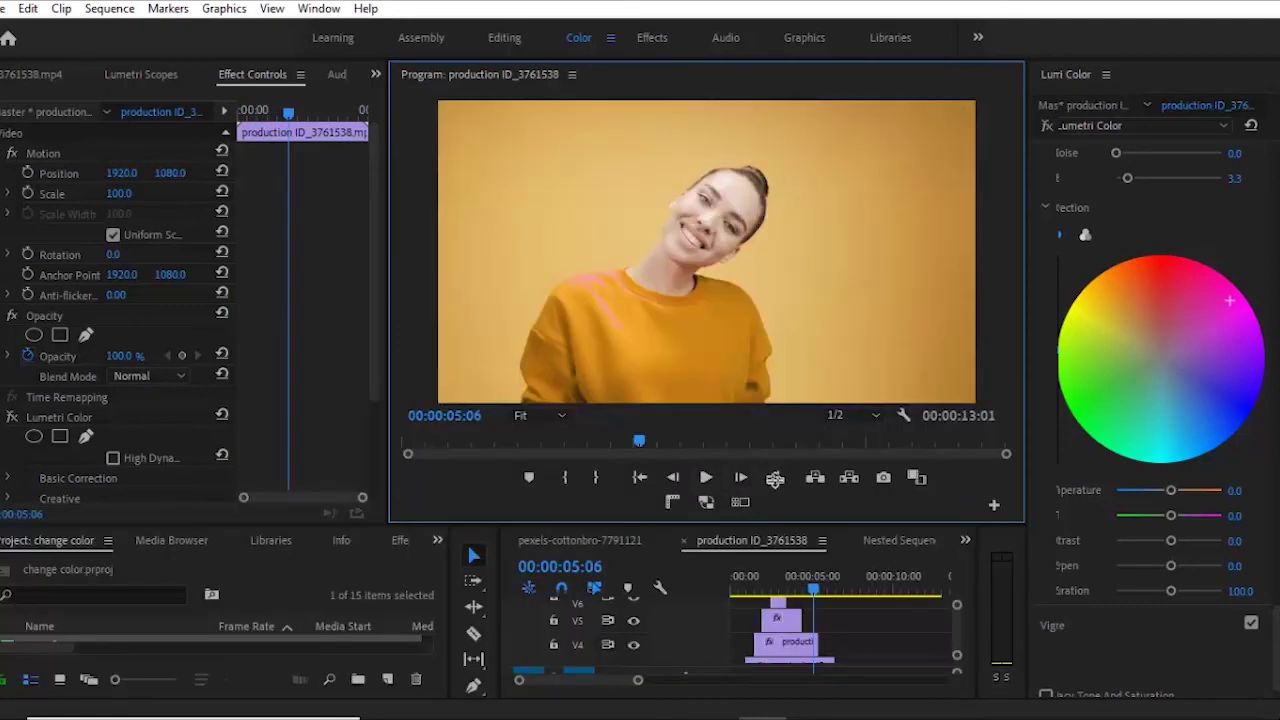
drag(775, 479, 670, 684)
- Nest all the stacked clips on V1 through V6 into a single sequence named lady
drag(867, 663, 769, 592)
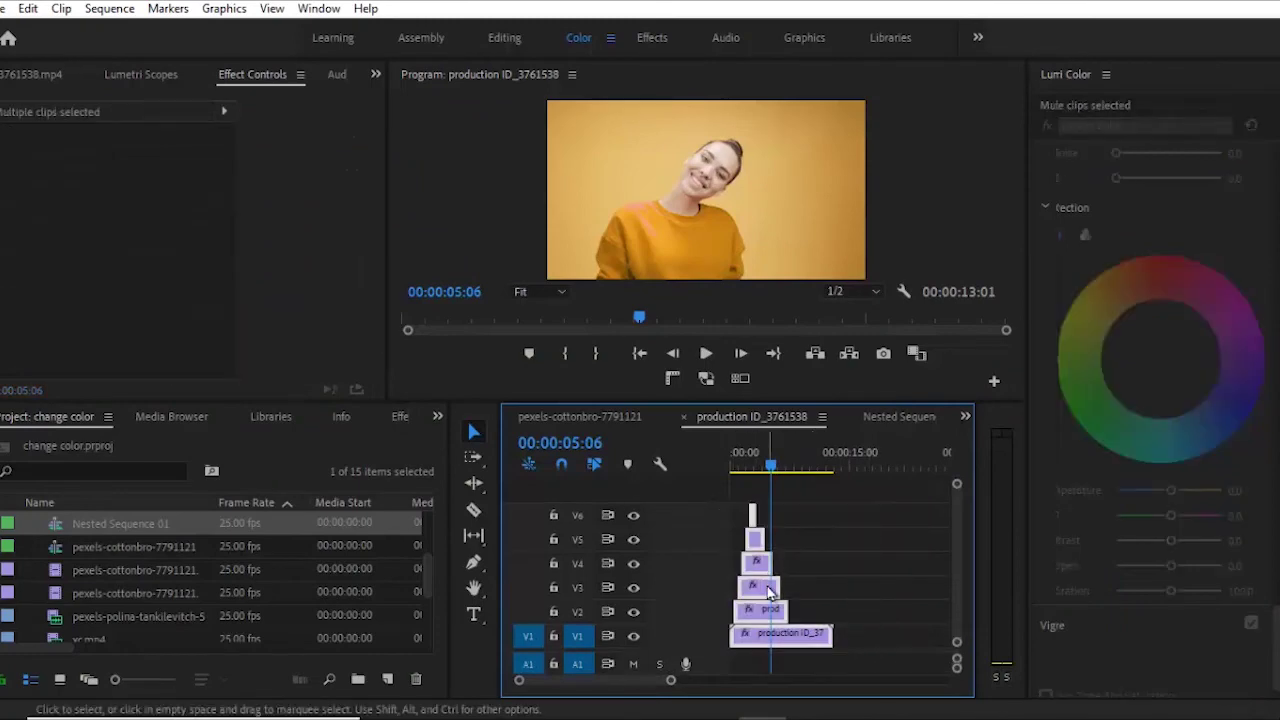
right_click(769, 595)
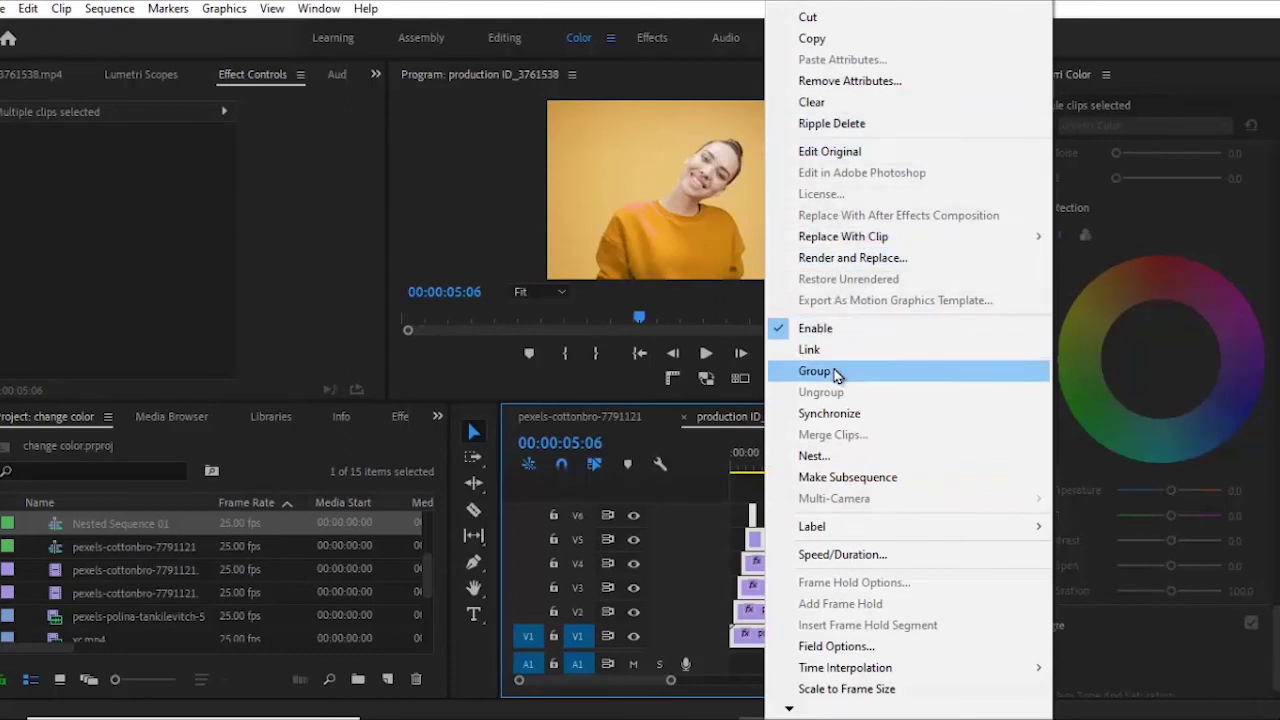
click(840, 457)
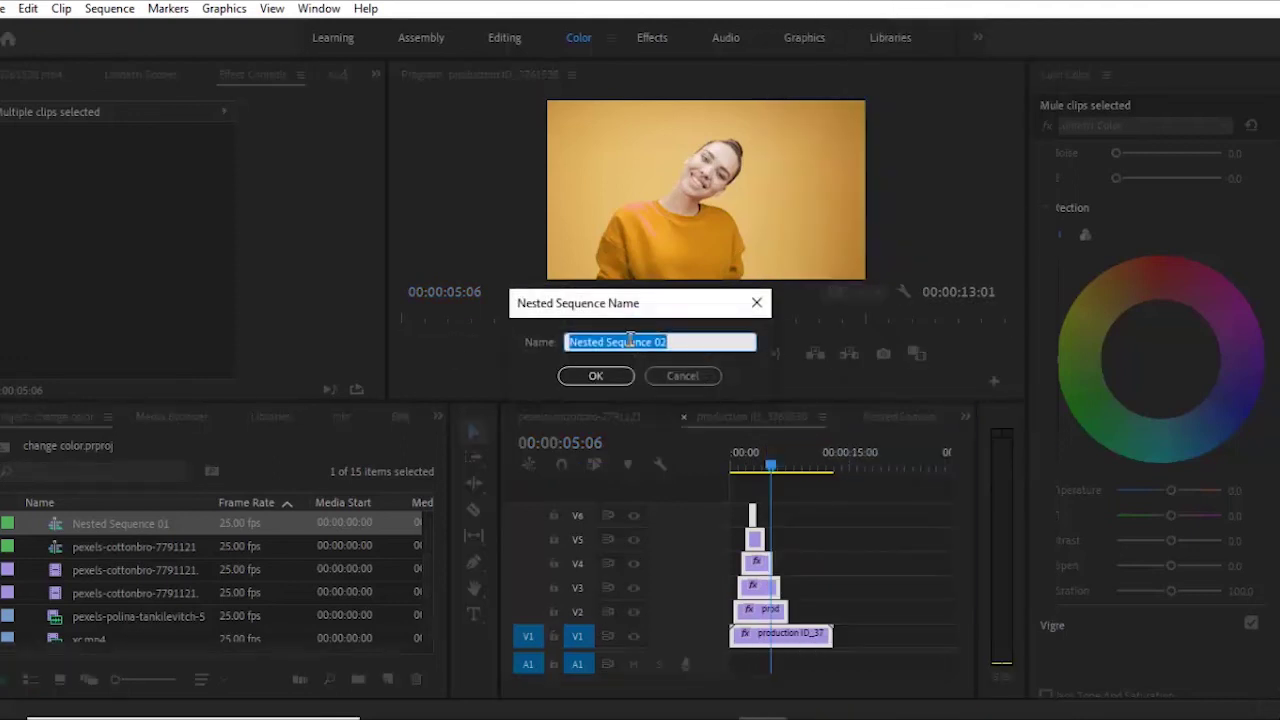
key(BackSpace)
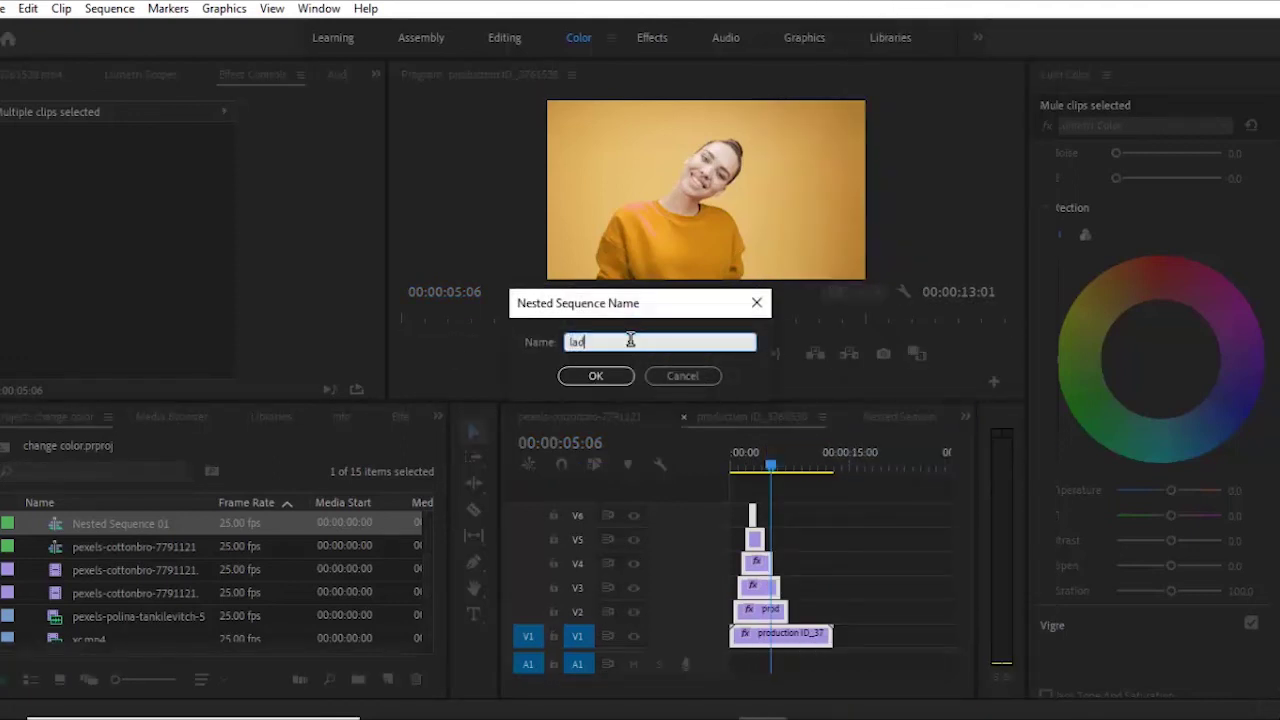
click(630, 377)
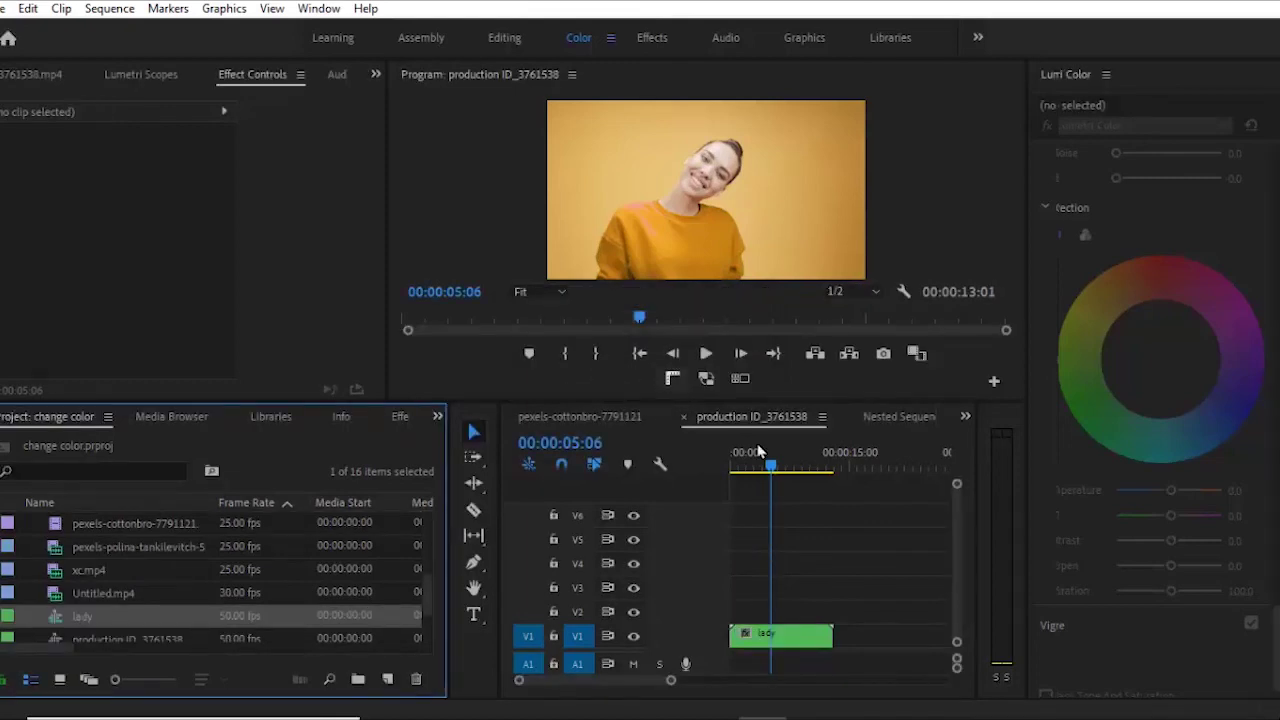
- Play the nested lady clip from the start in an enlarged preview to check the sweater color changes, and return to the beginning
click(628, 490)
key(Home)
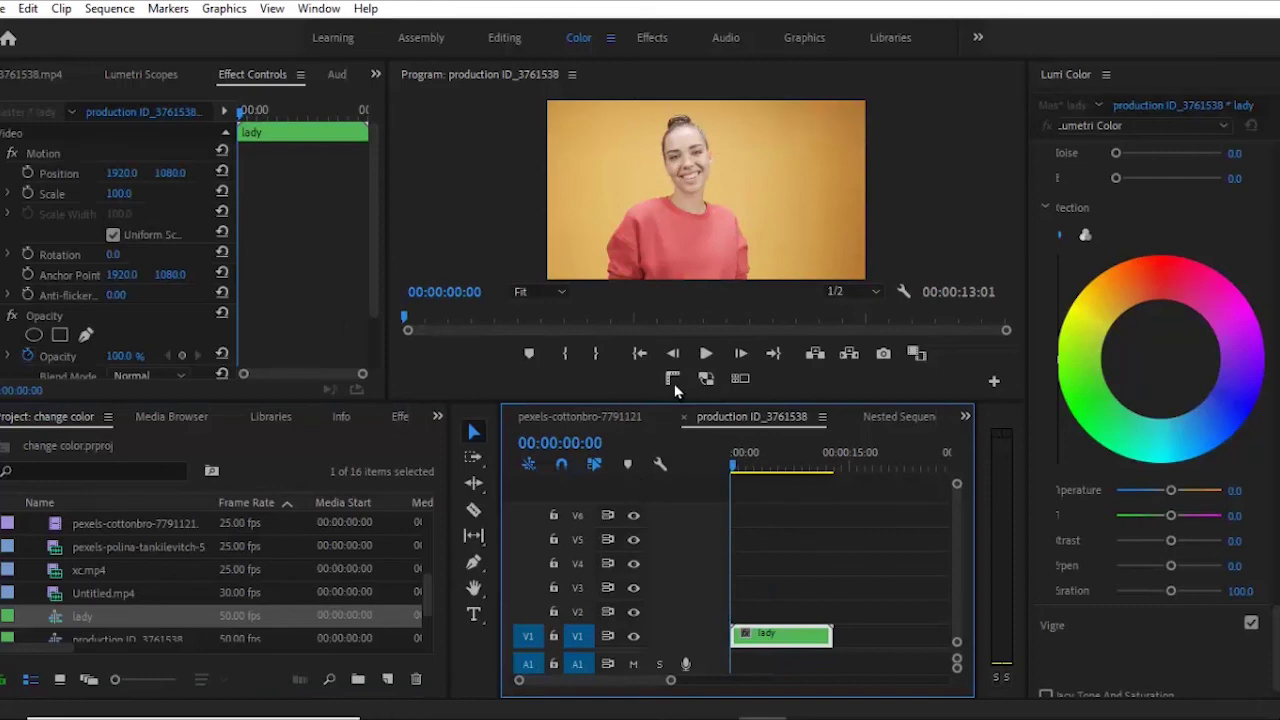
drag(689, 417, 708, 437)
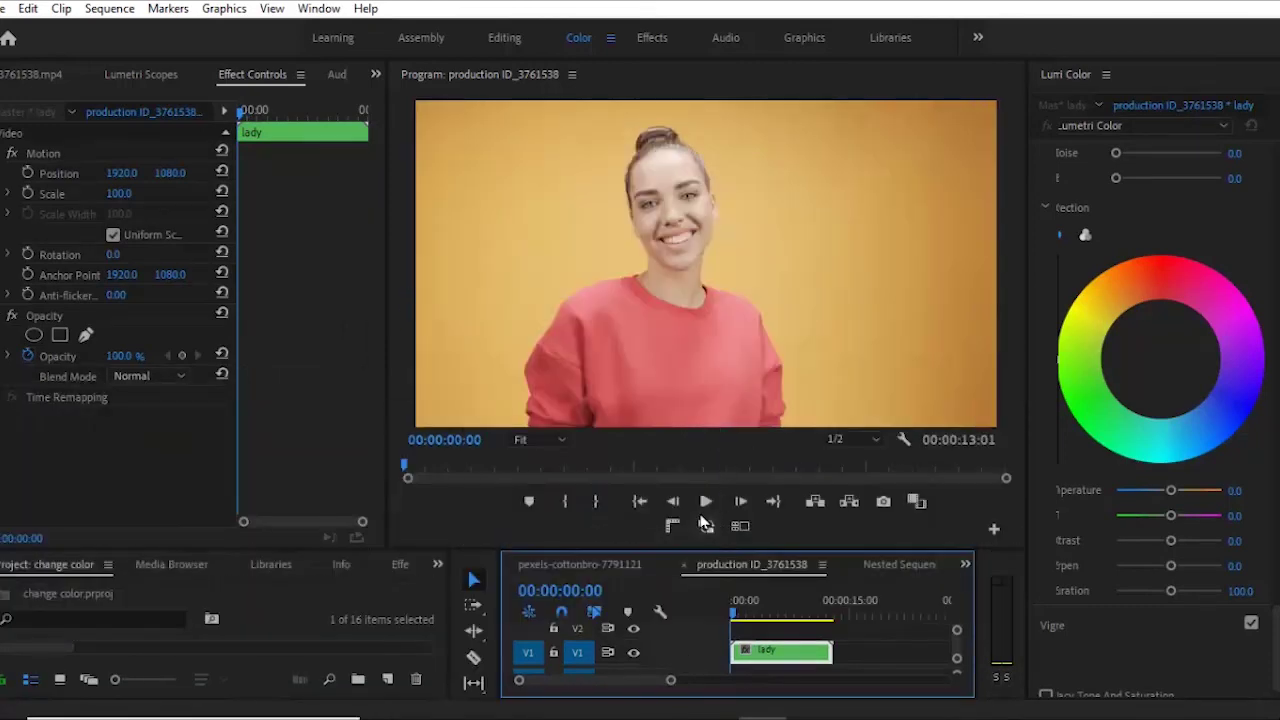
click(705, 501)
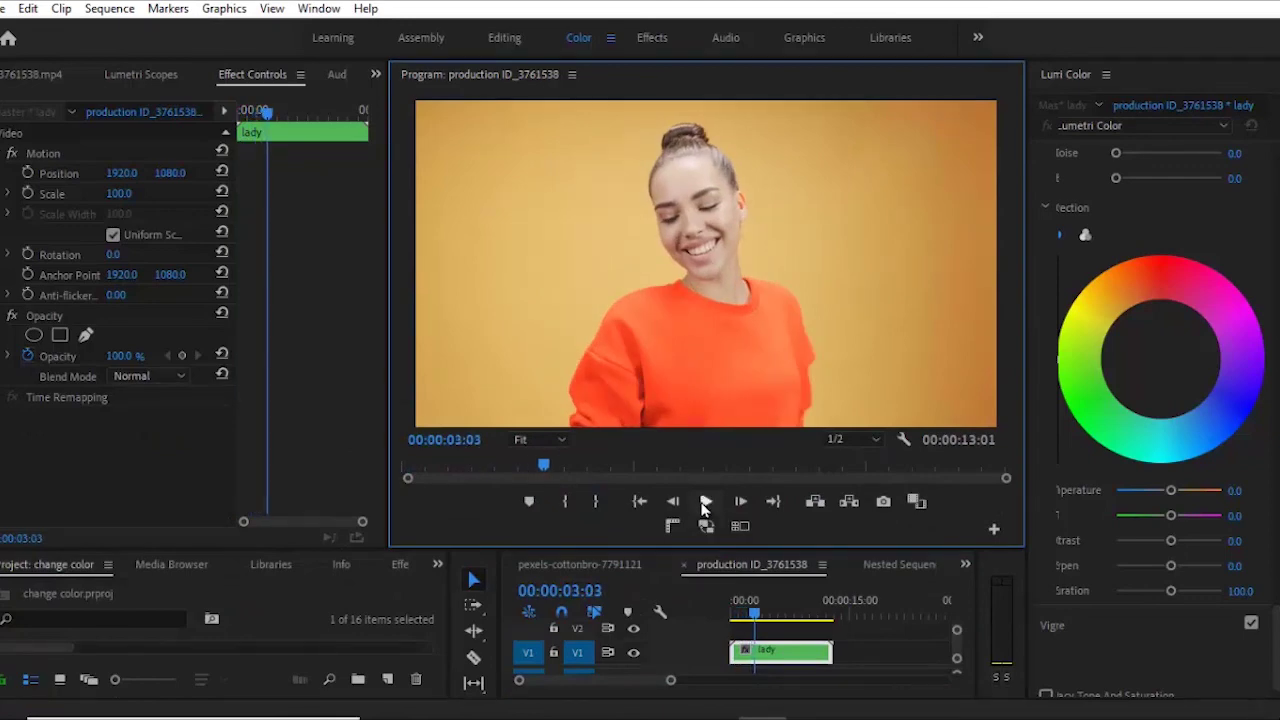
click(646, 507)
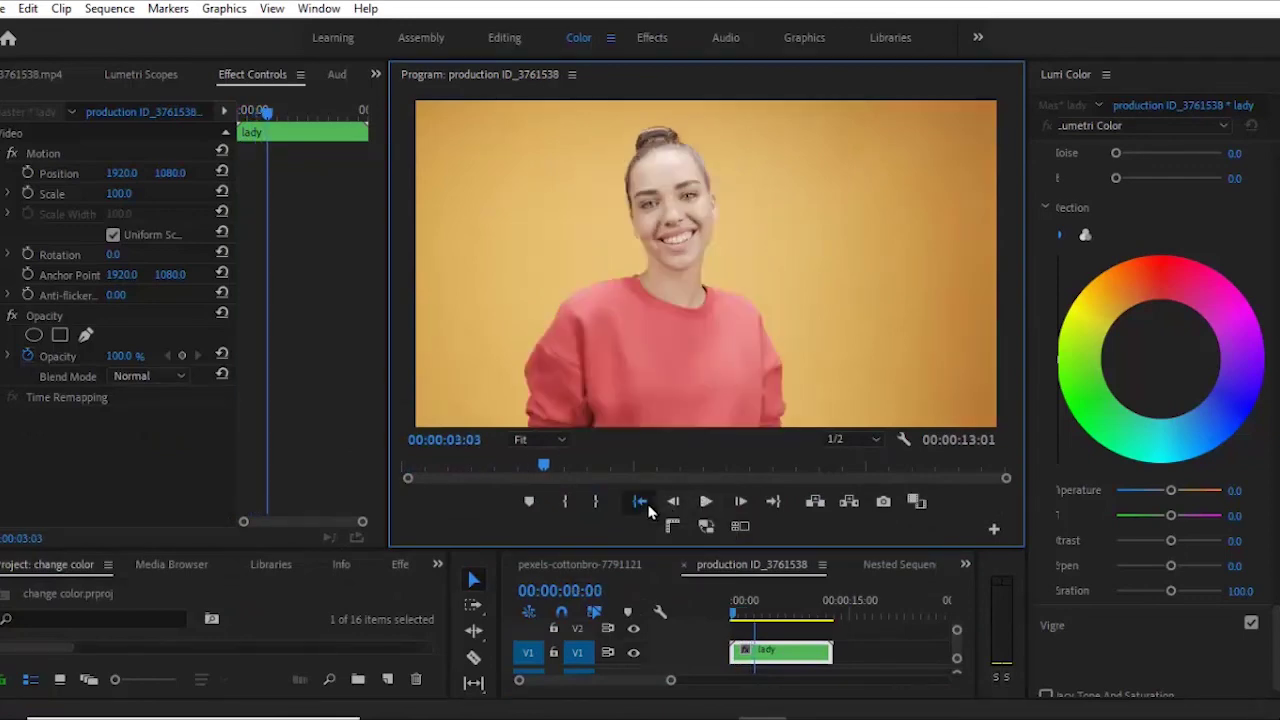
click(705, 501)
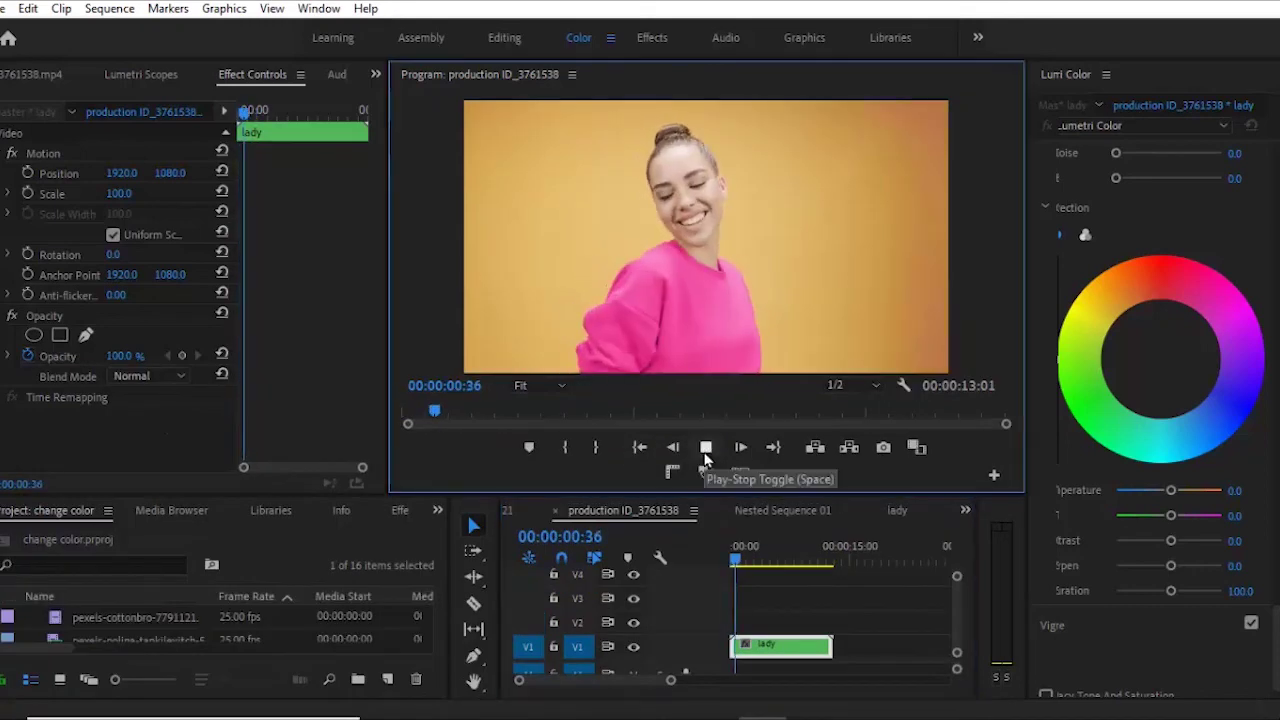
click(705, 458)
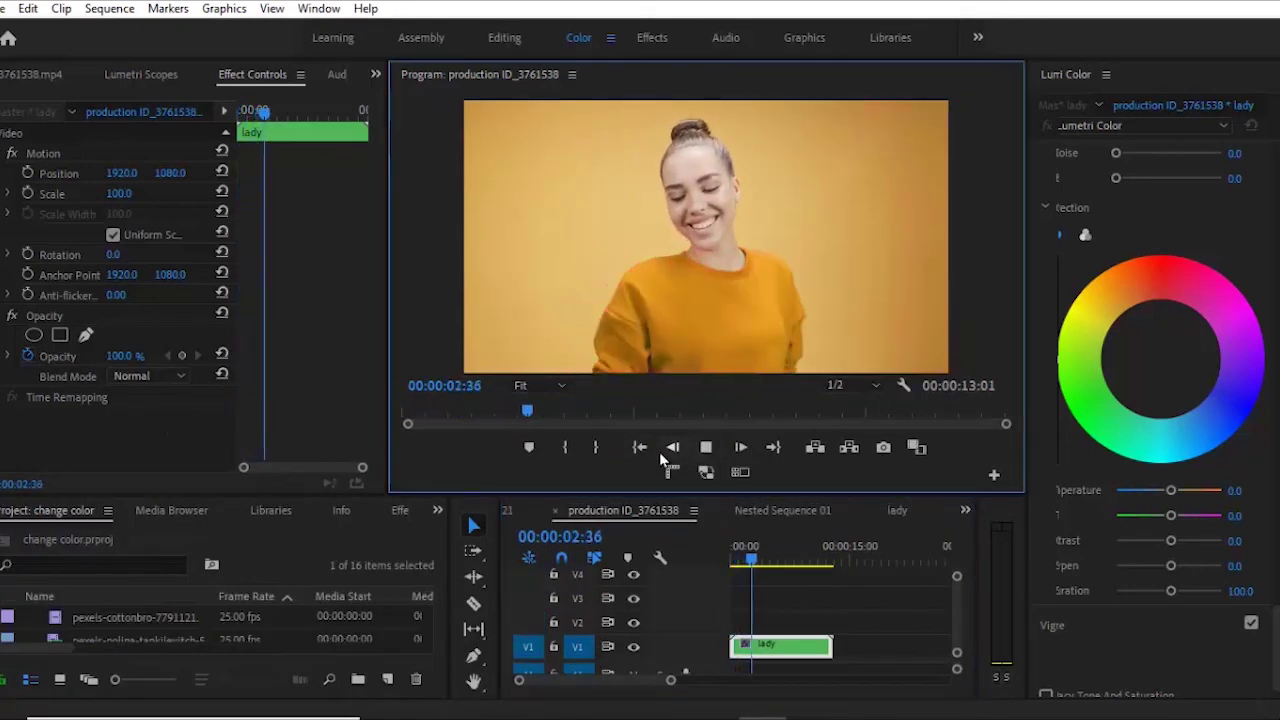
key(Home)
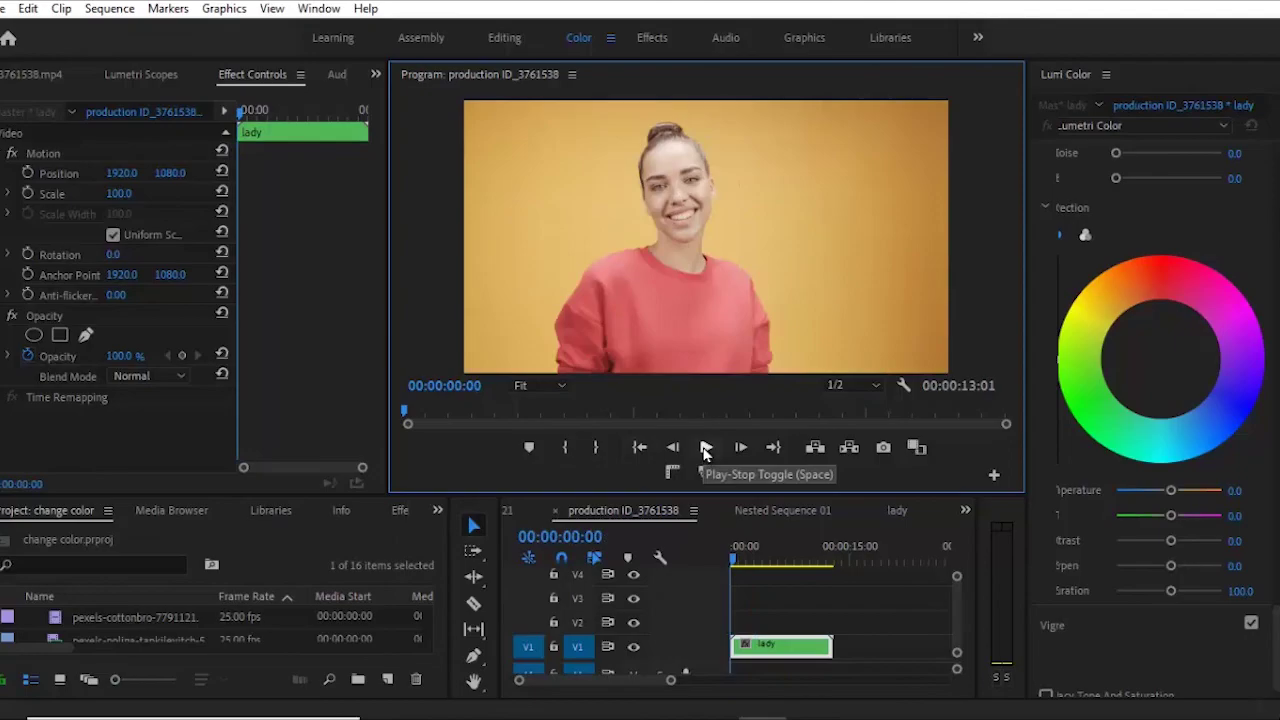